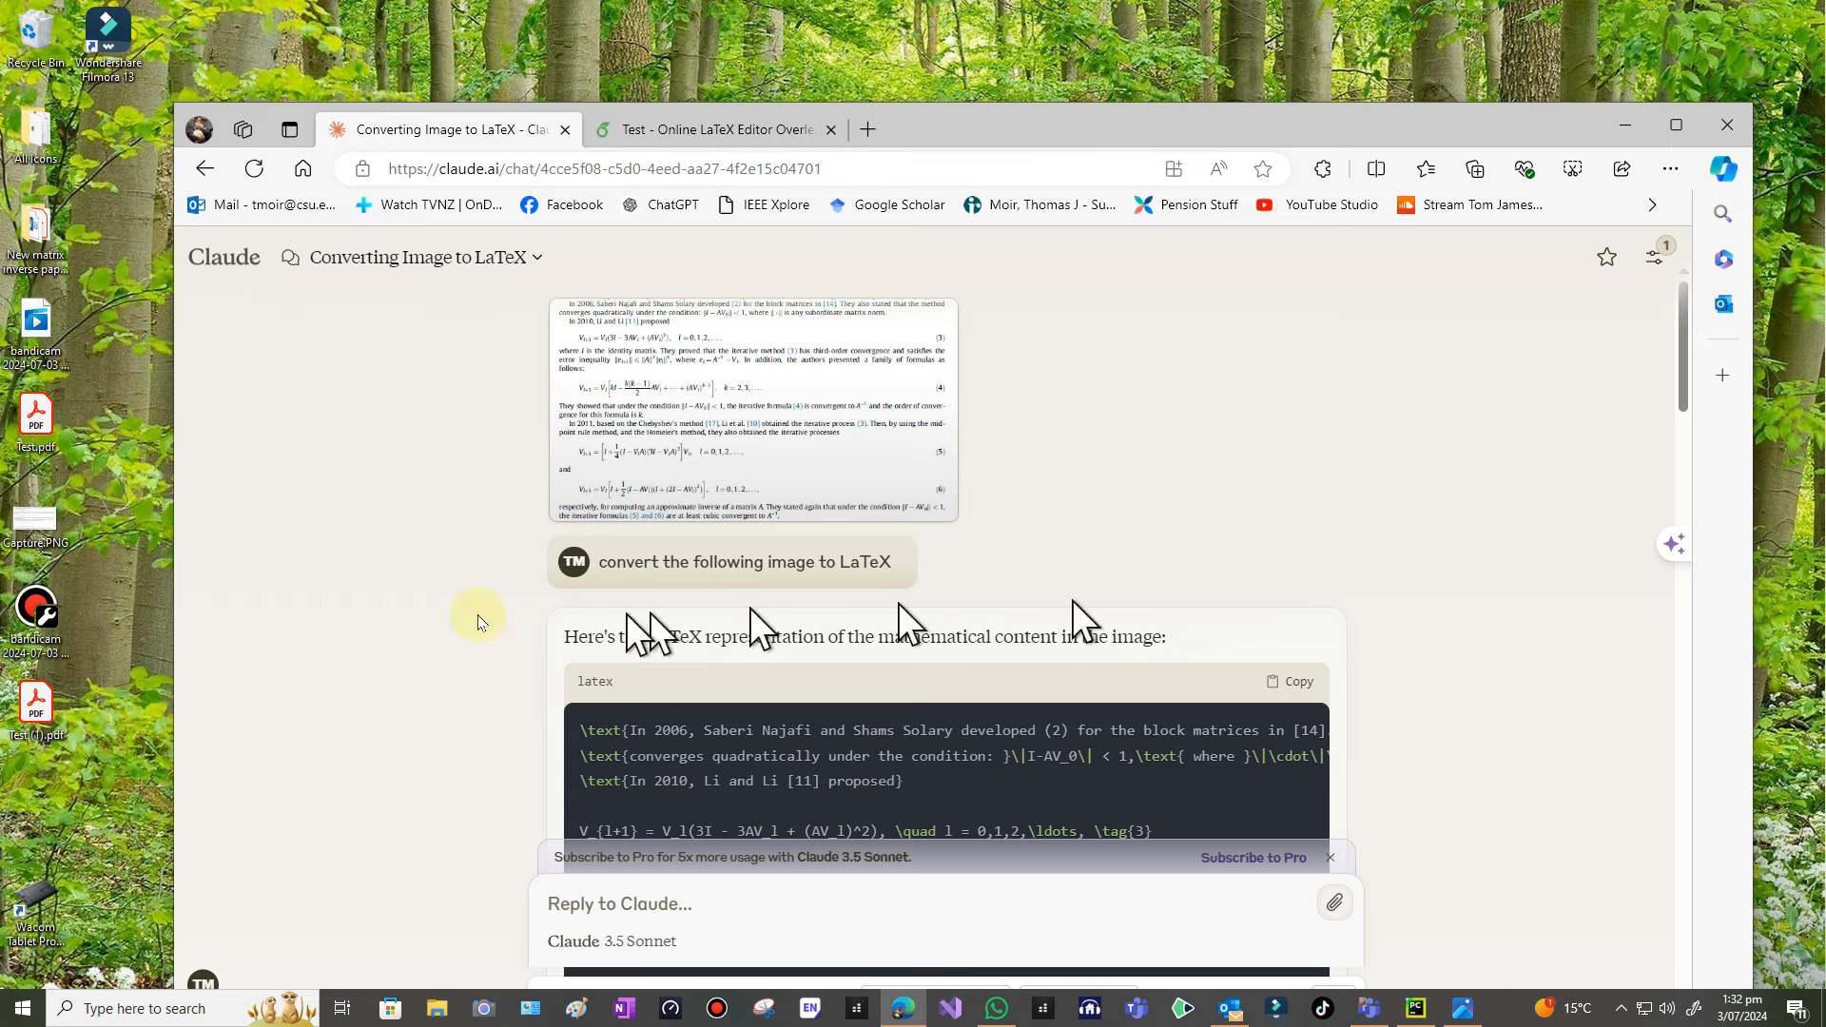
Step: Open Capture.PNG from the desktop, shift its window clear of the desktop files and enlarge the image to 121%
mouse_move(285, 580)
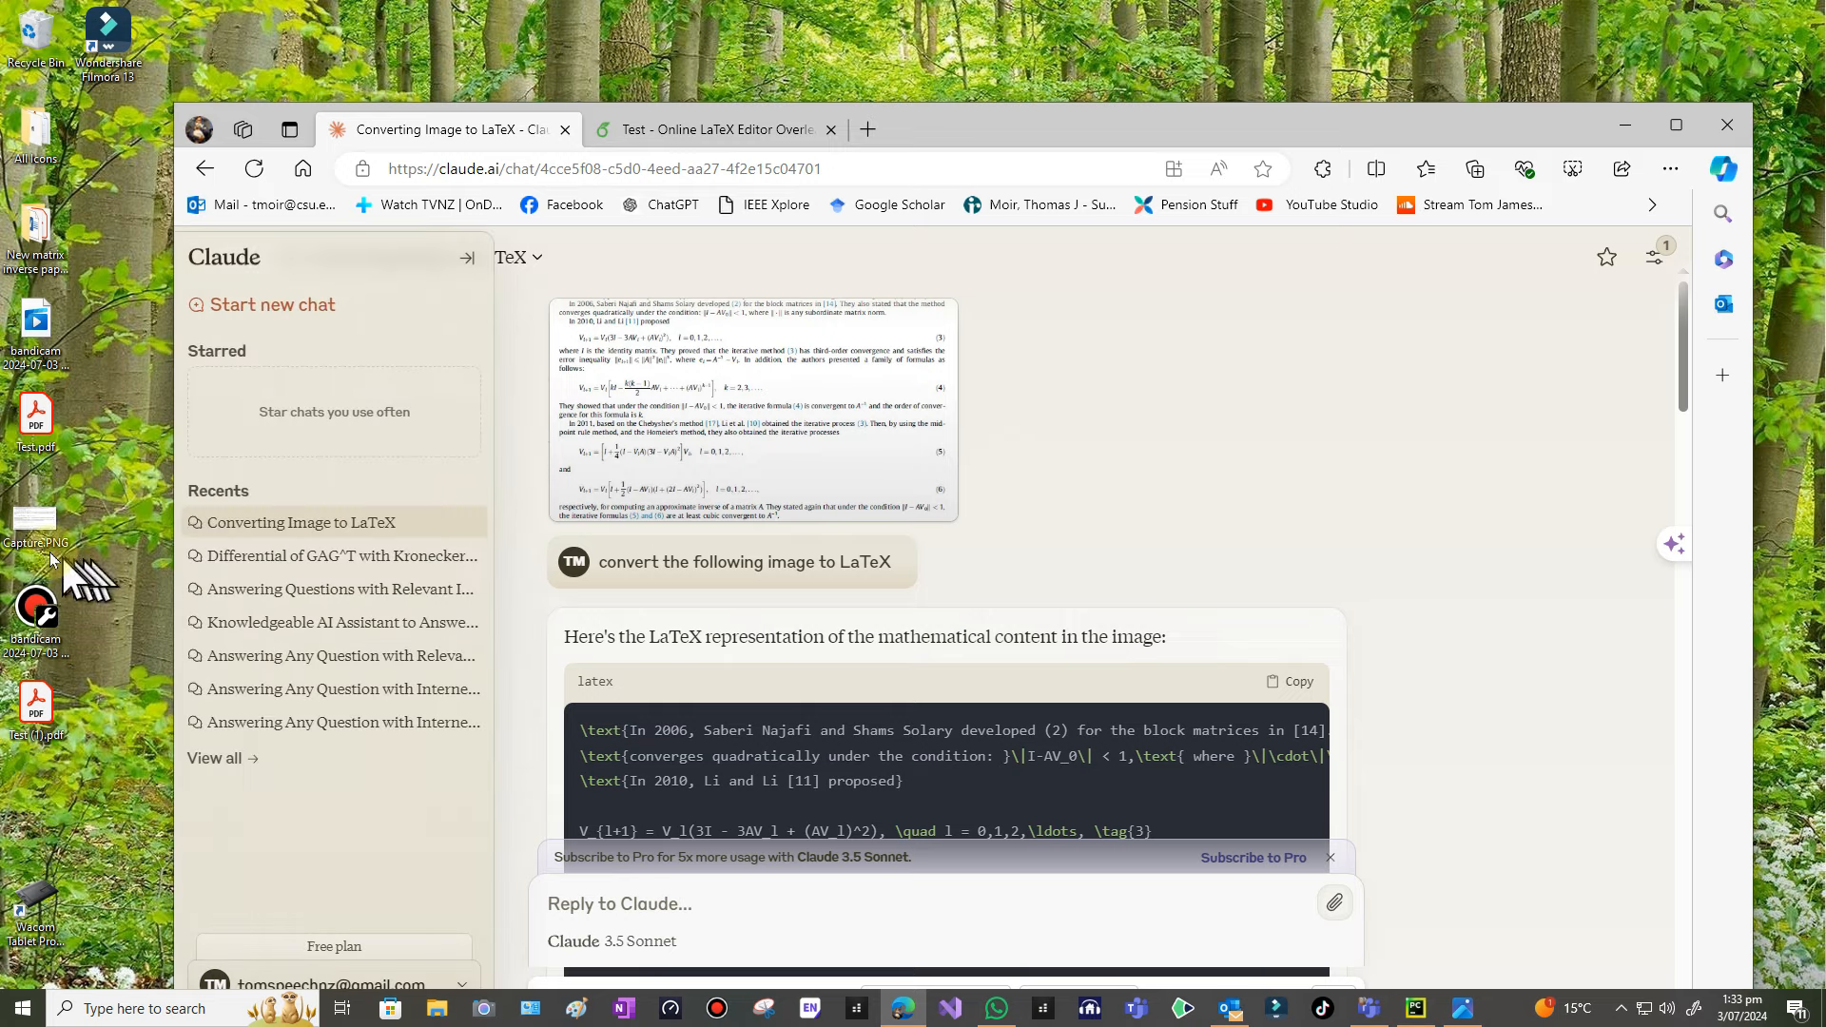
left_click(17, 518)
double_click(17, 518)
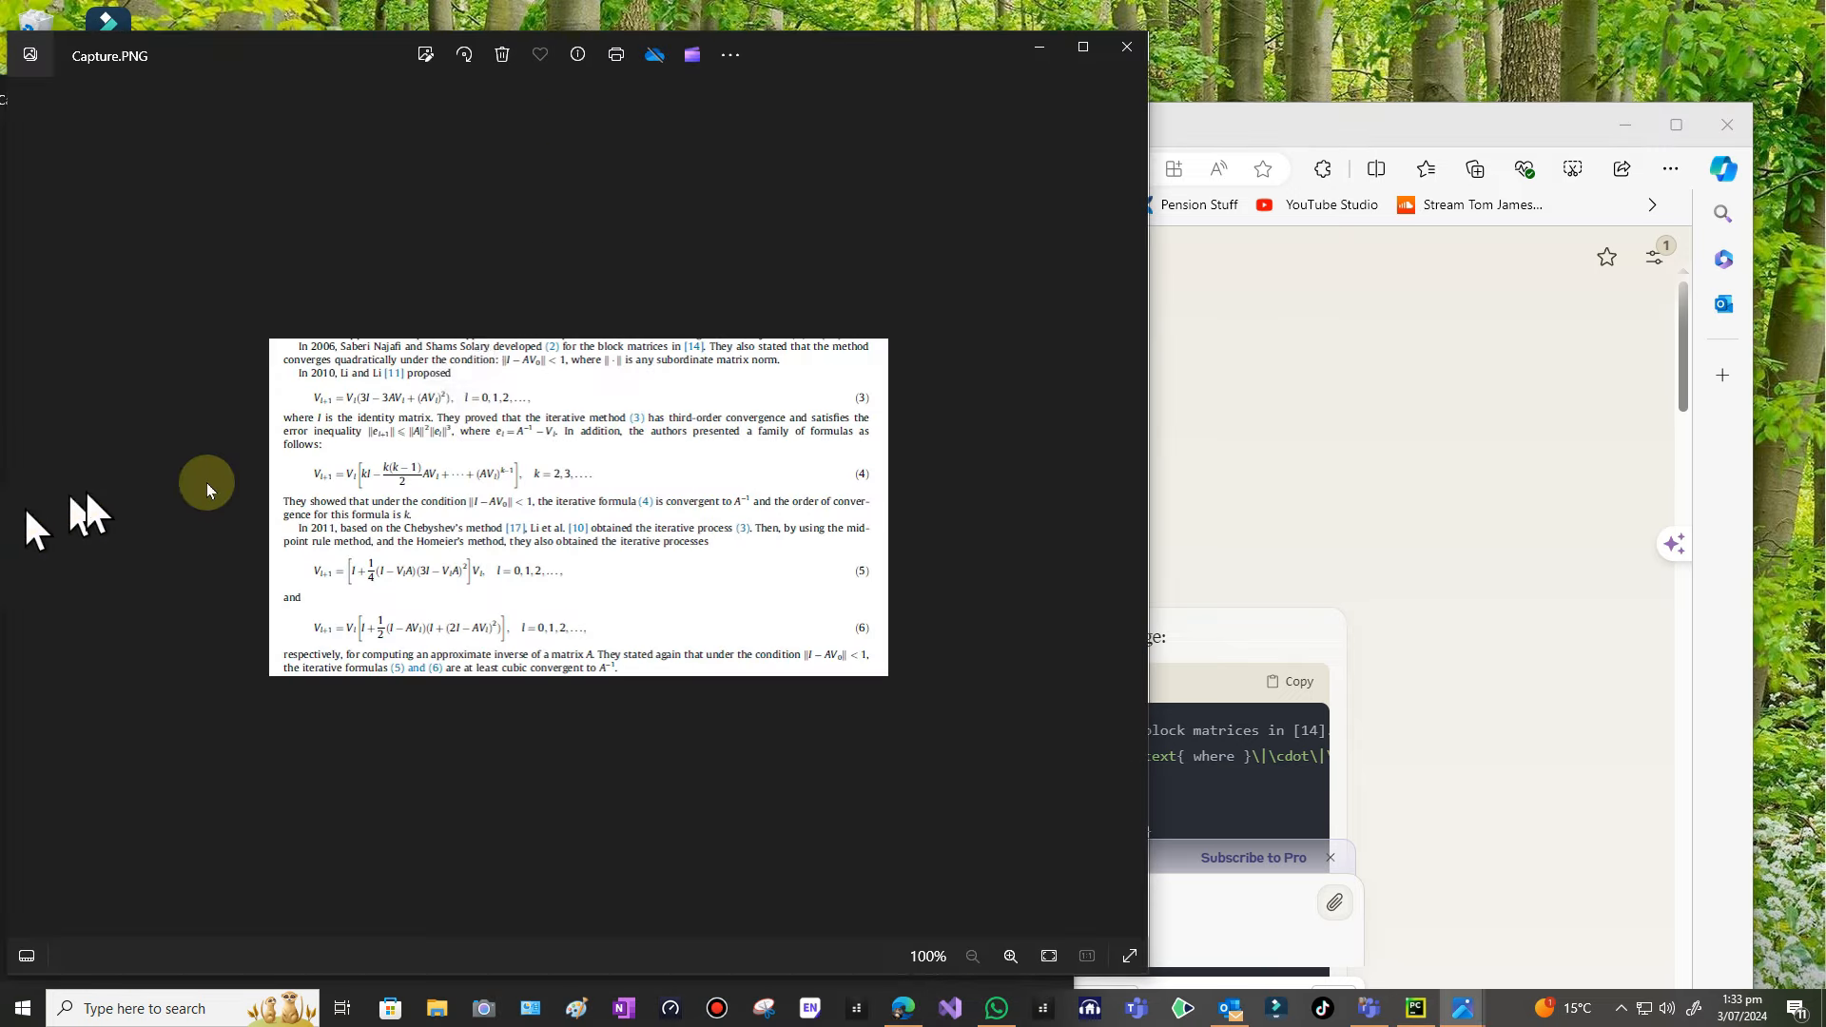
left_click_drag(815, 59, 1019, 38)
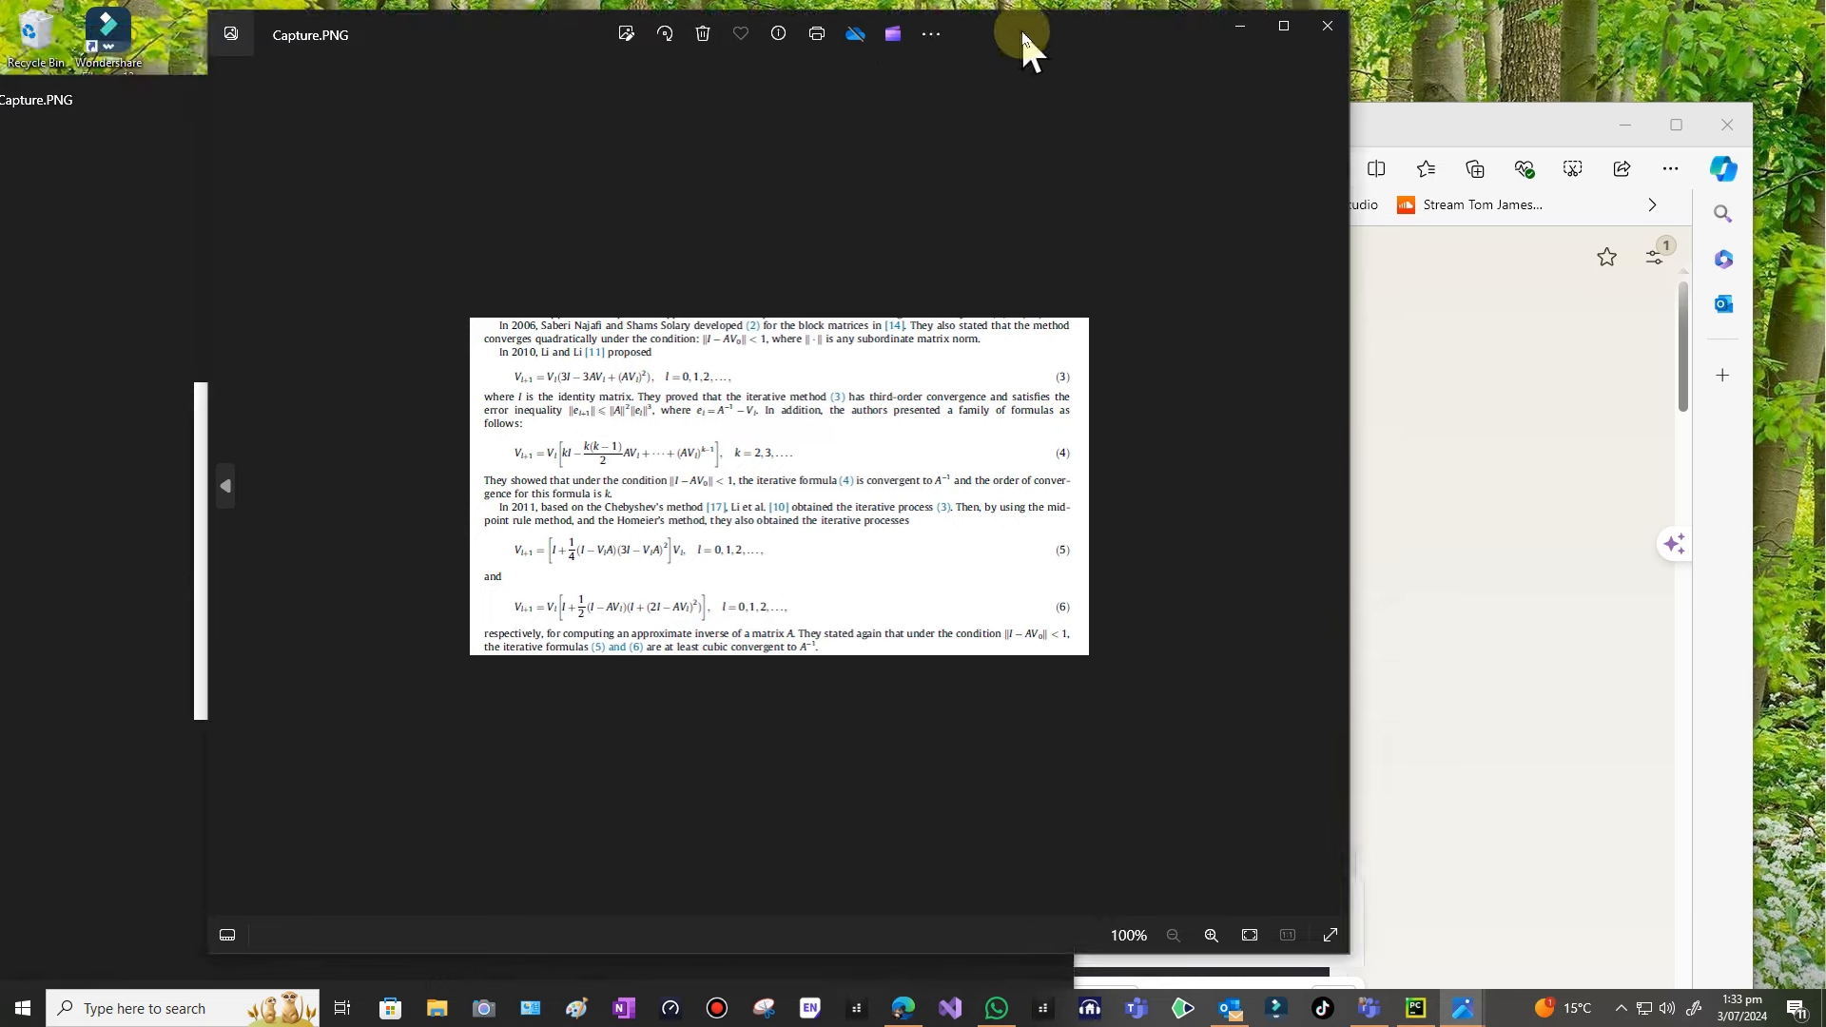
scroll(963, 552, "up", 2)
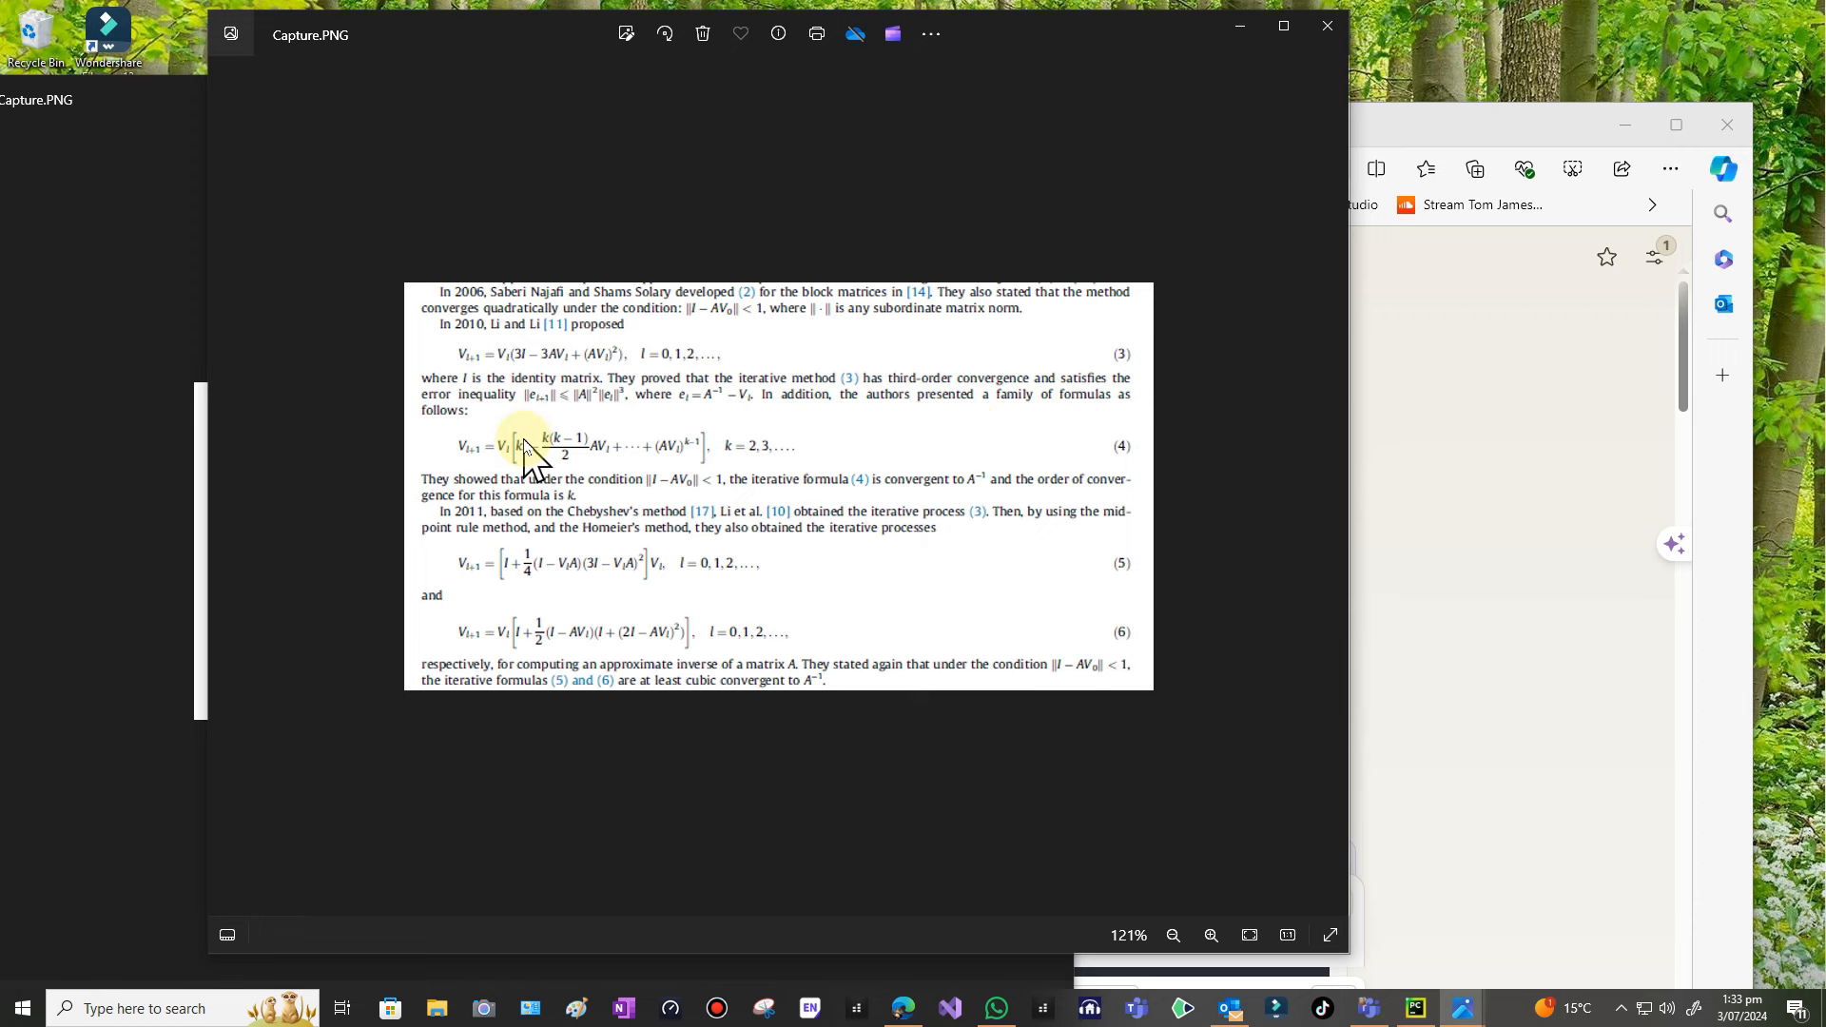
Step: Review the LaTeX code in the Claude chat "Converting Image to LaTeX" and glance at the Overleaf project Test
left_click(1511, 656)
scroll(1182, 729, "down", 3)
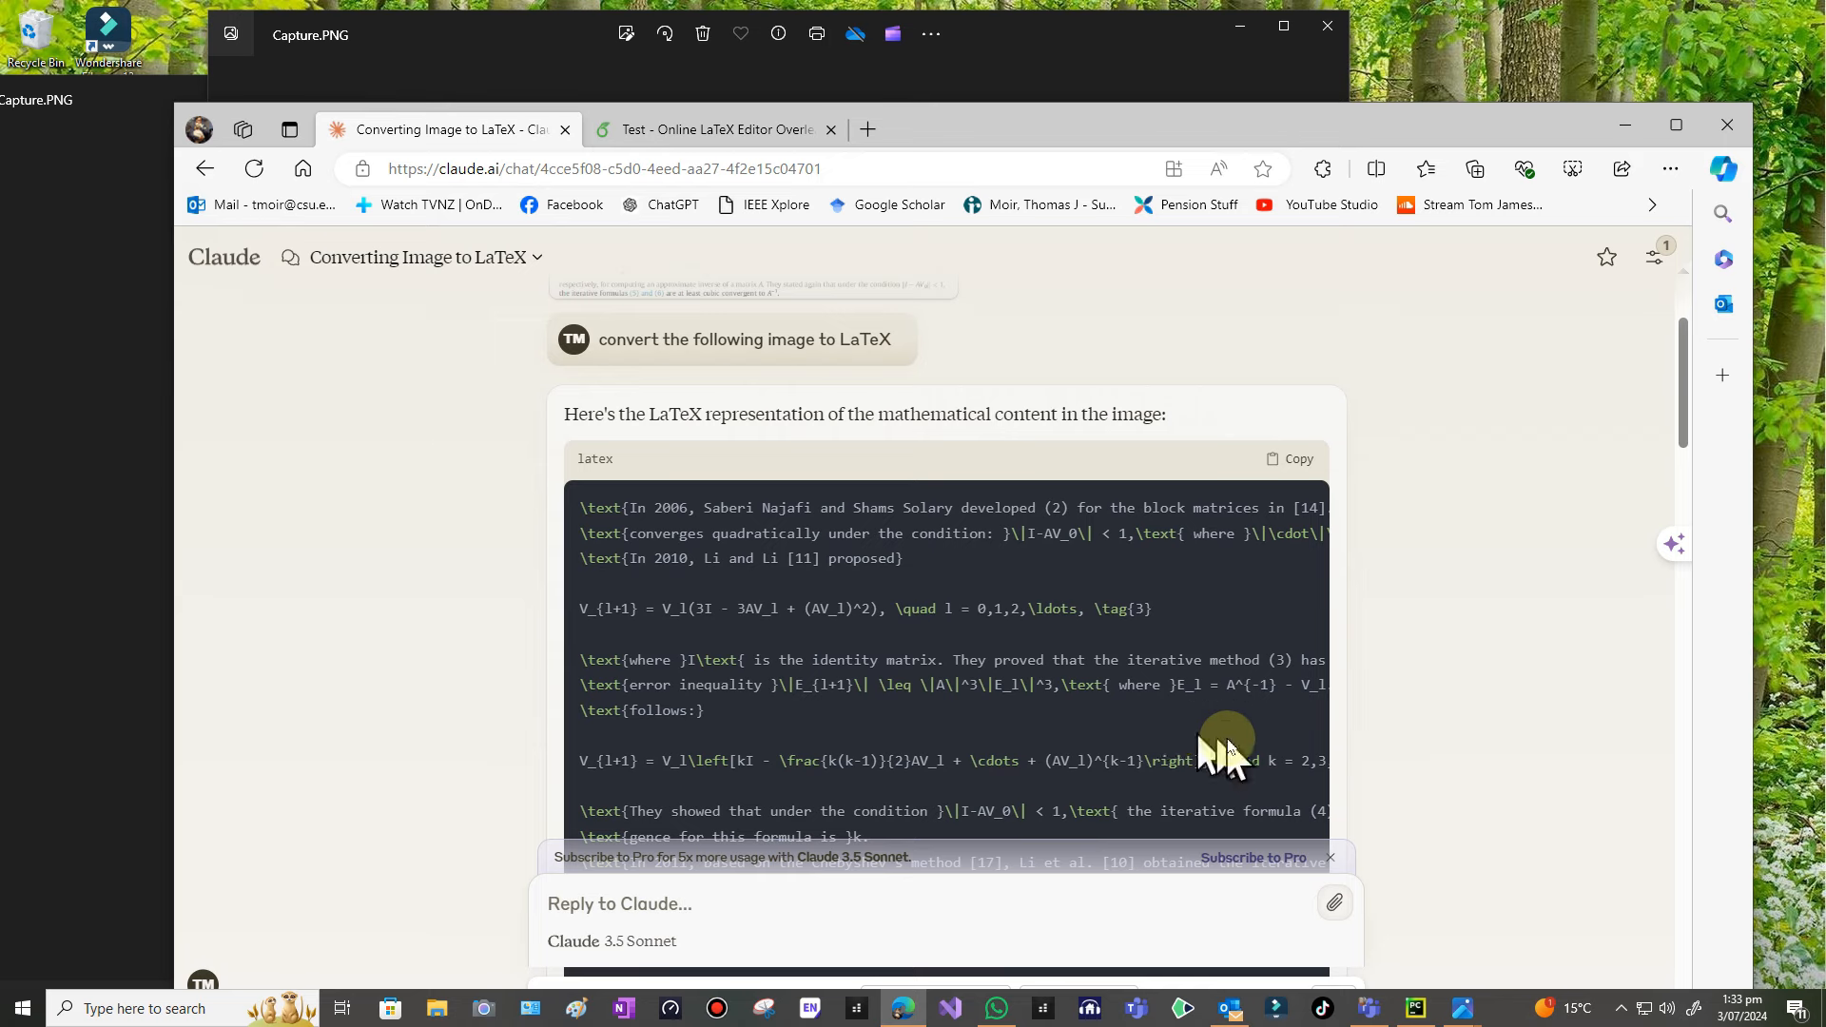
scroll(1225, 734, "up", 3)
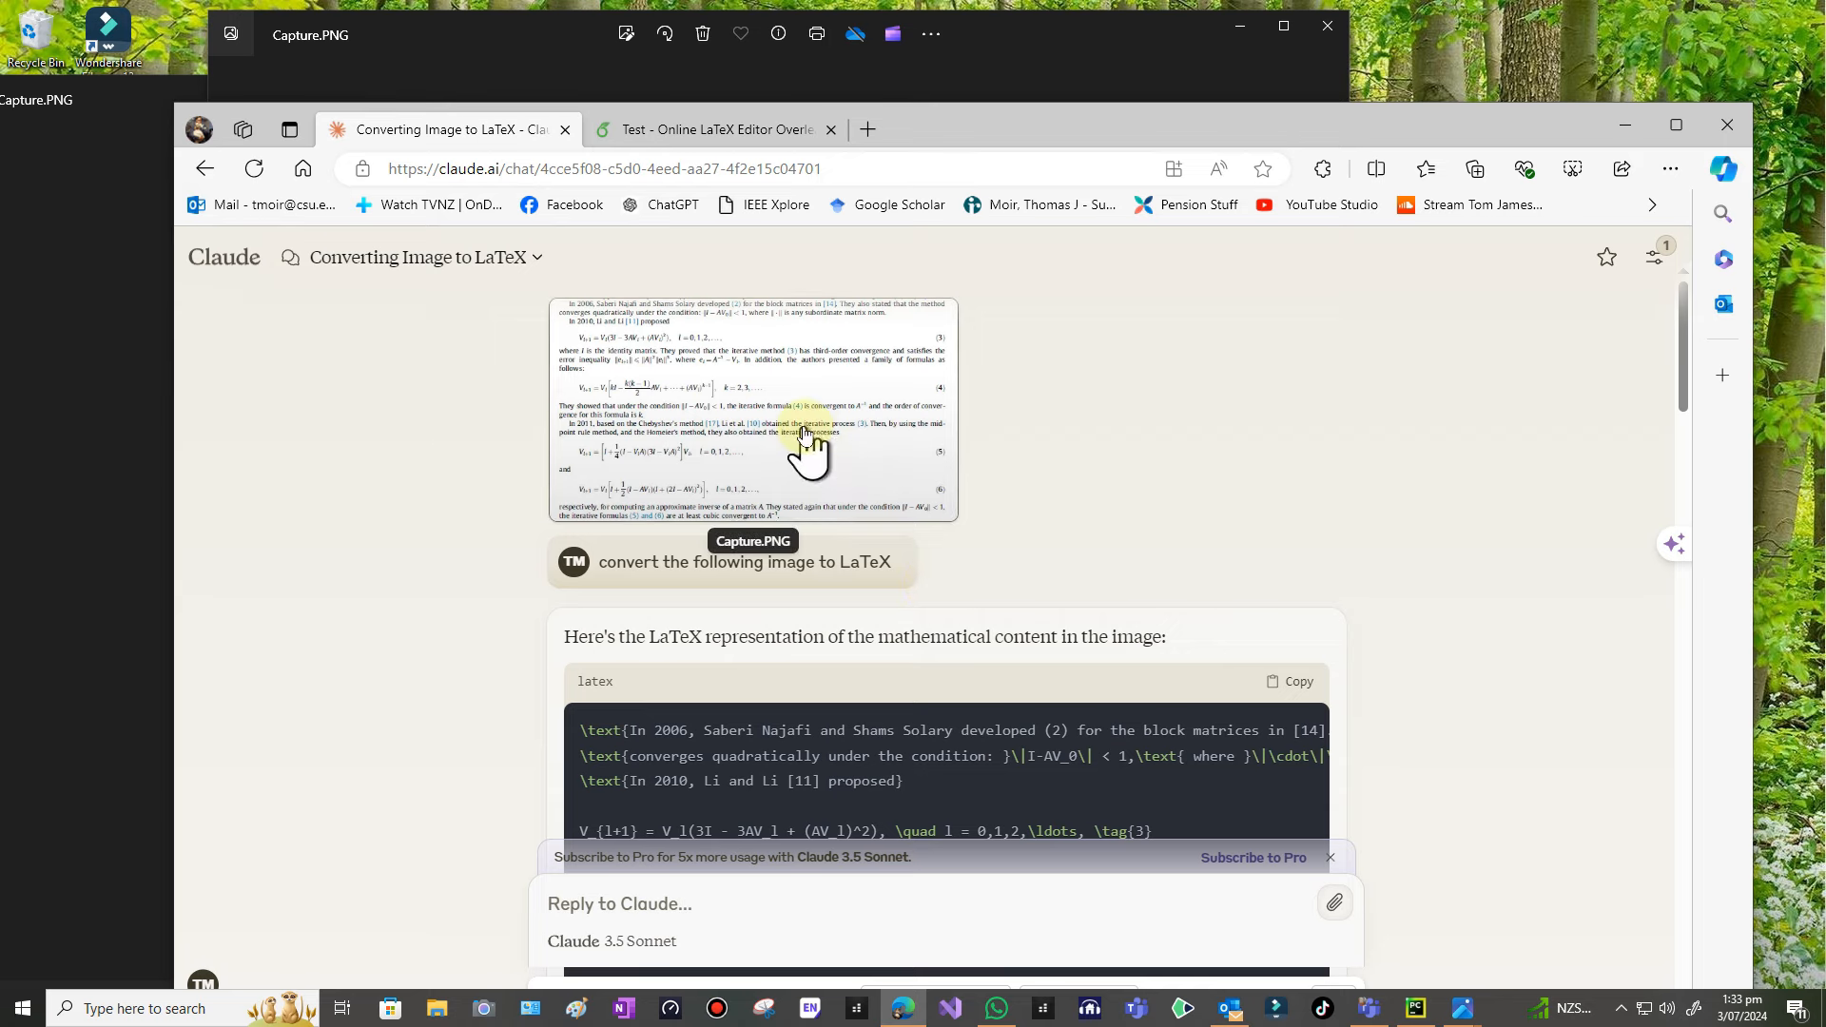
scroll(929, 628, "down", 3)
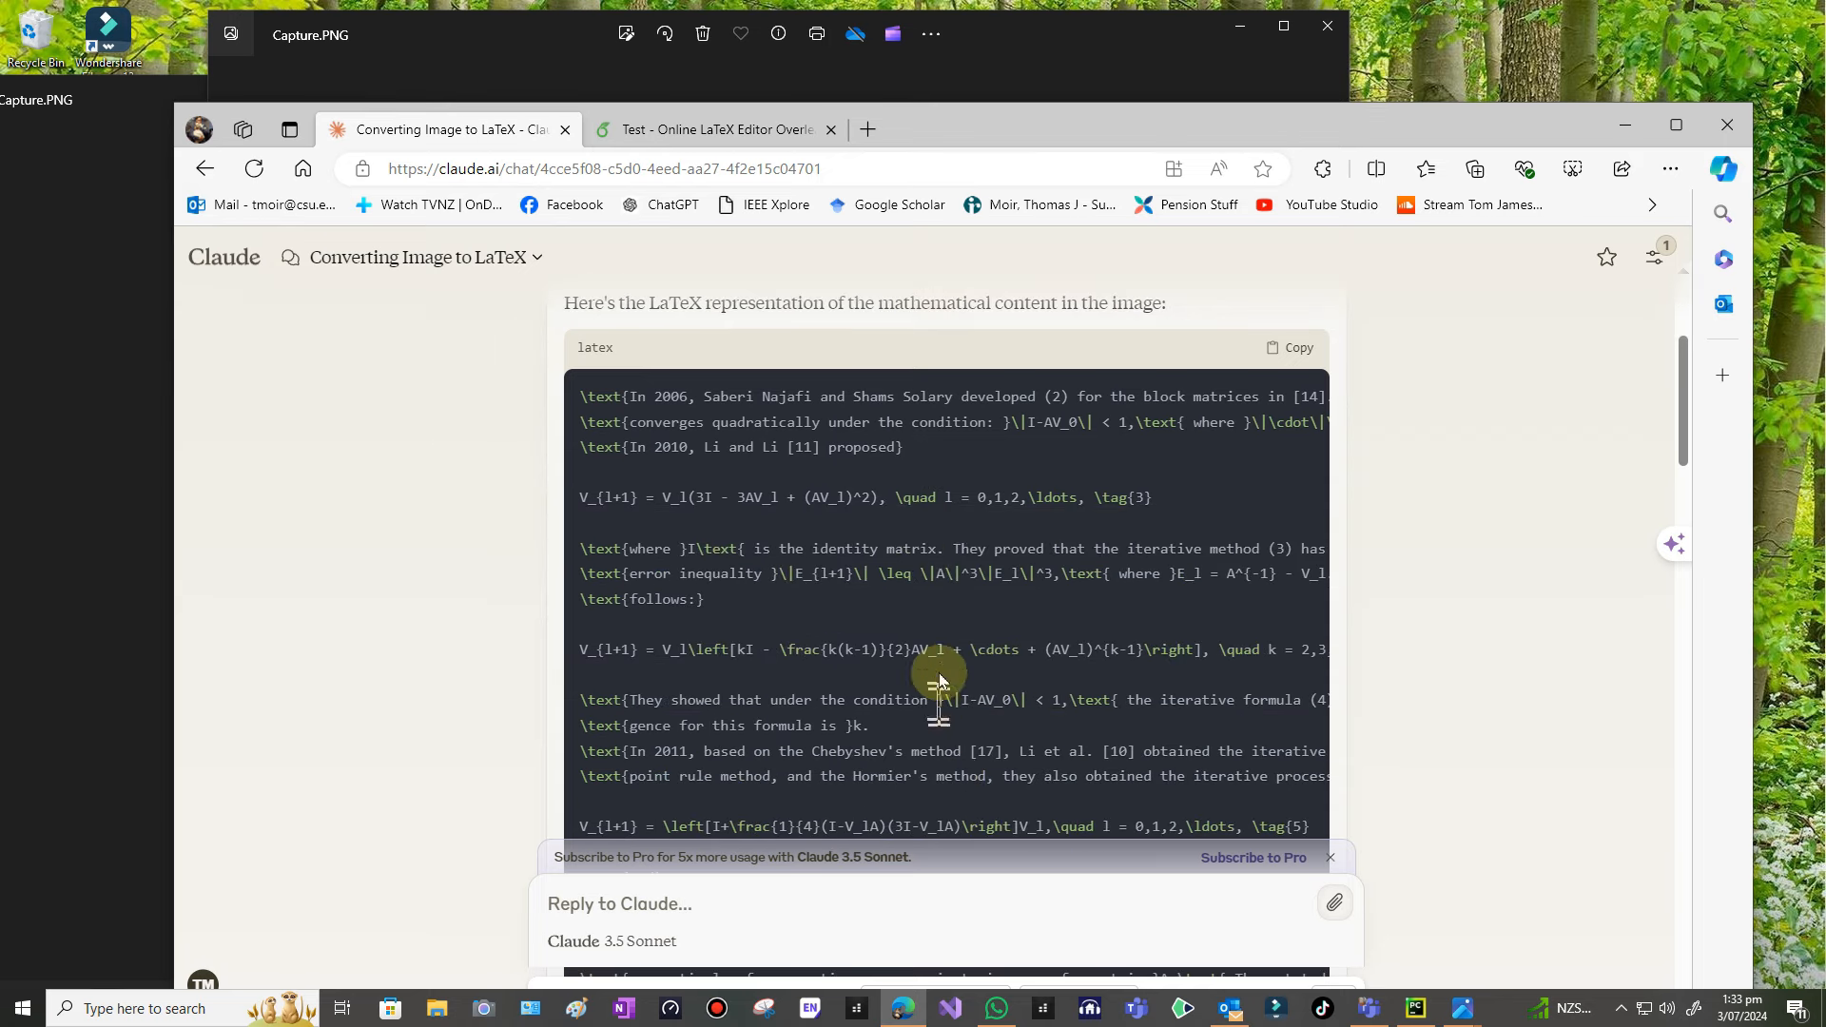
scroll(944, 671, "down", 1)
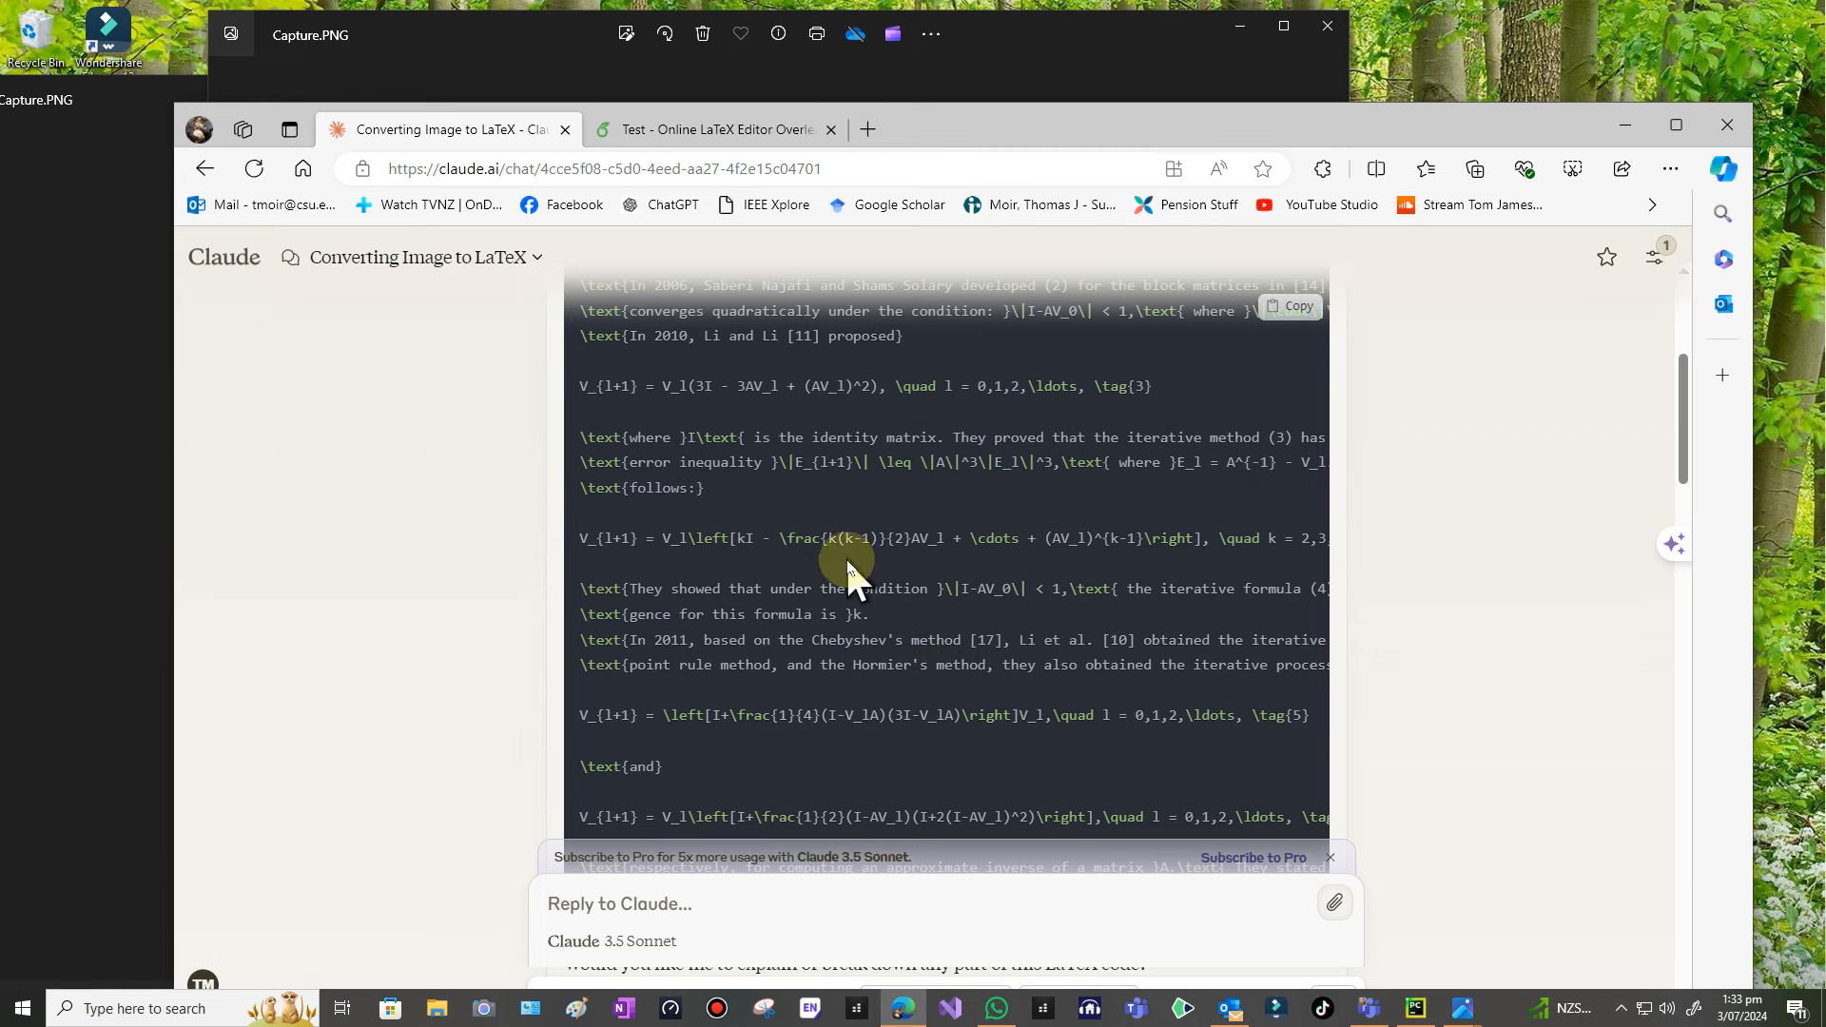
left_click(721, 131)
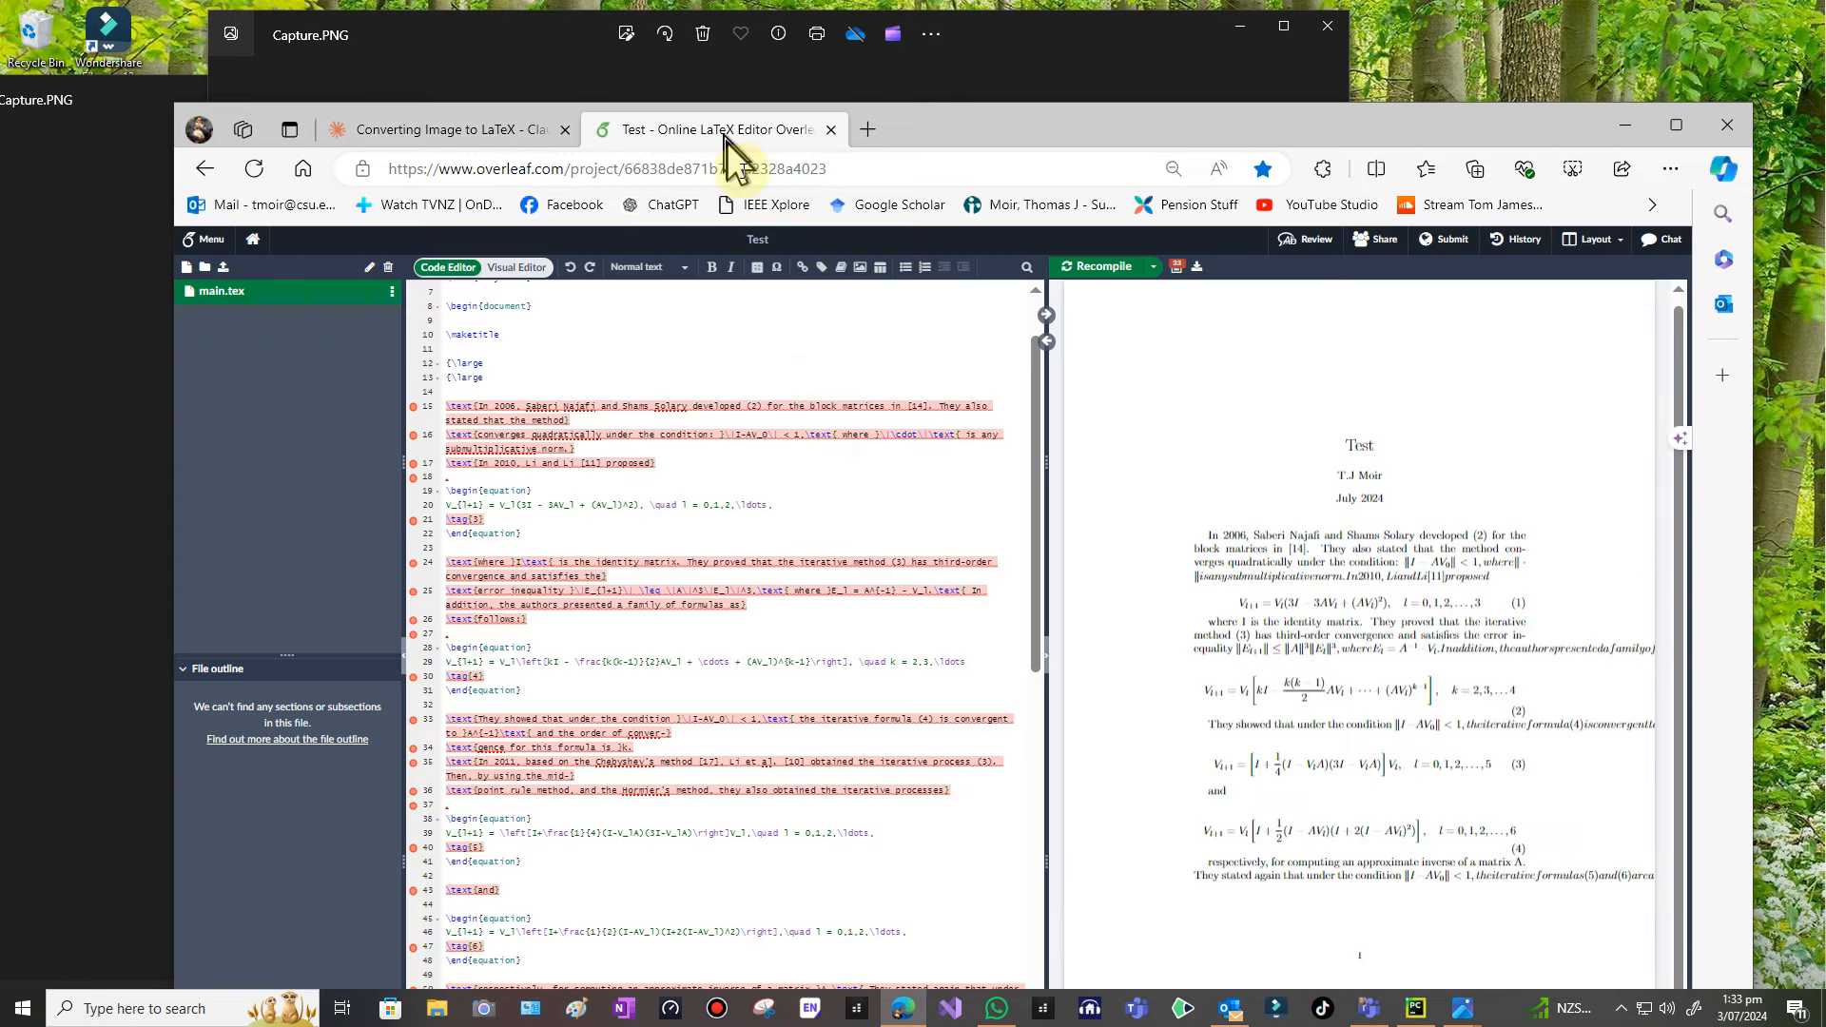
left_click(487, 133)
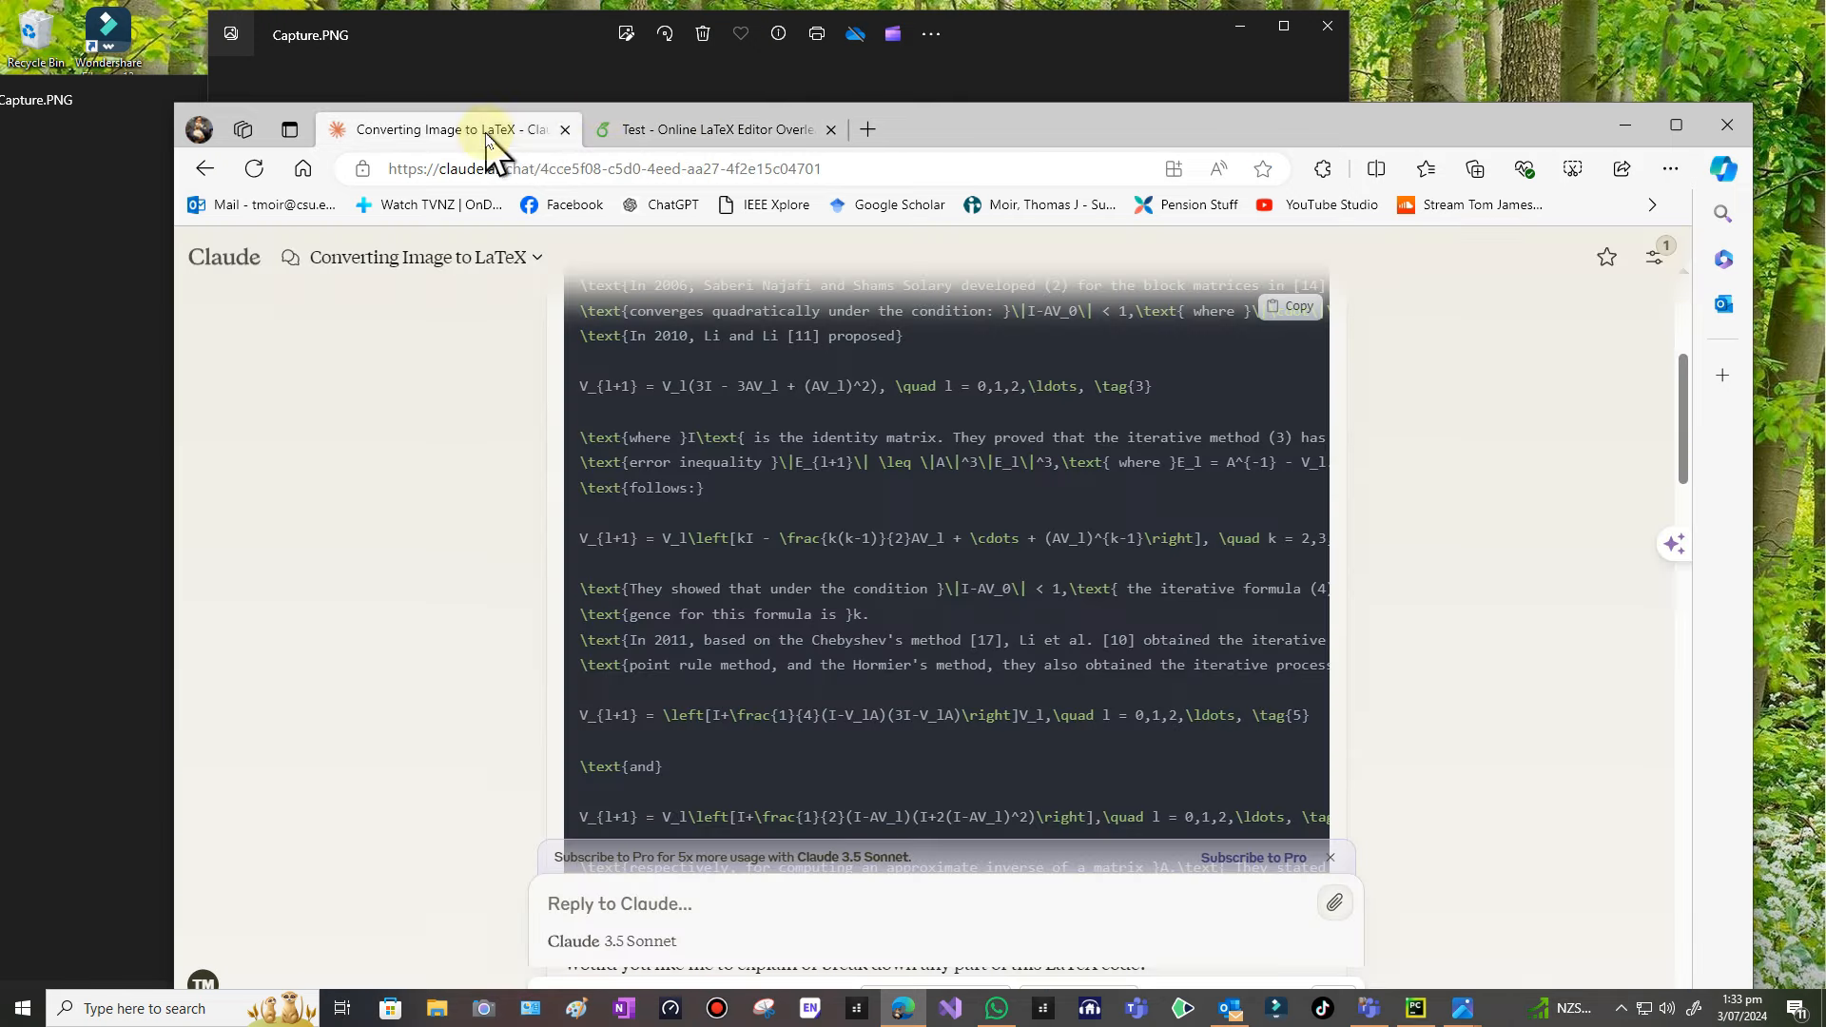
Step: Clear the windows covering the desktop, open Test.pdf and arrange it beside the enlarged Capture.PNG
left_click_drag(981, 135, 1168, 143)
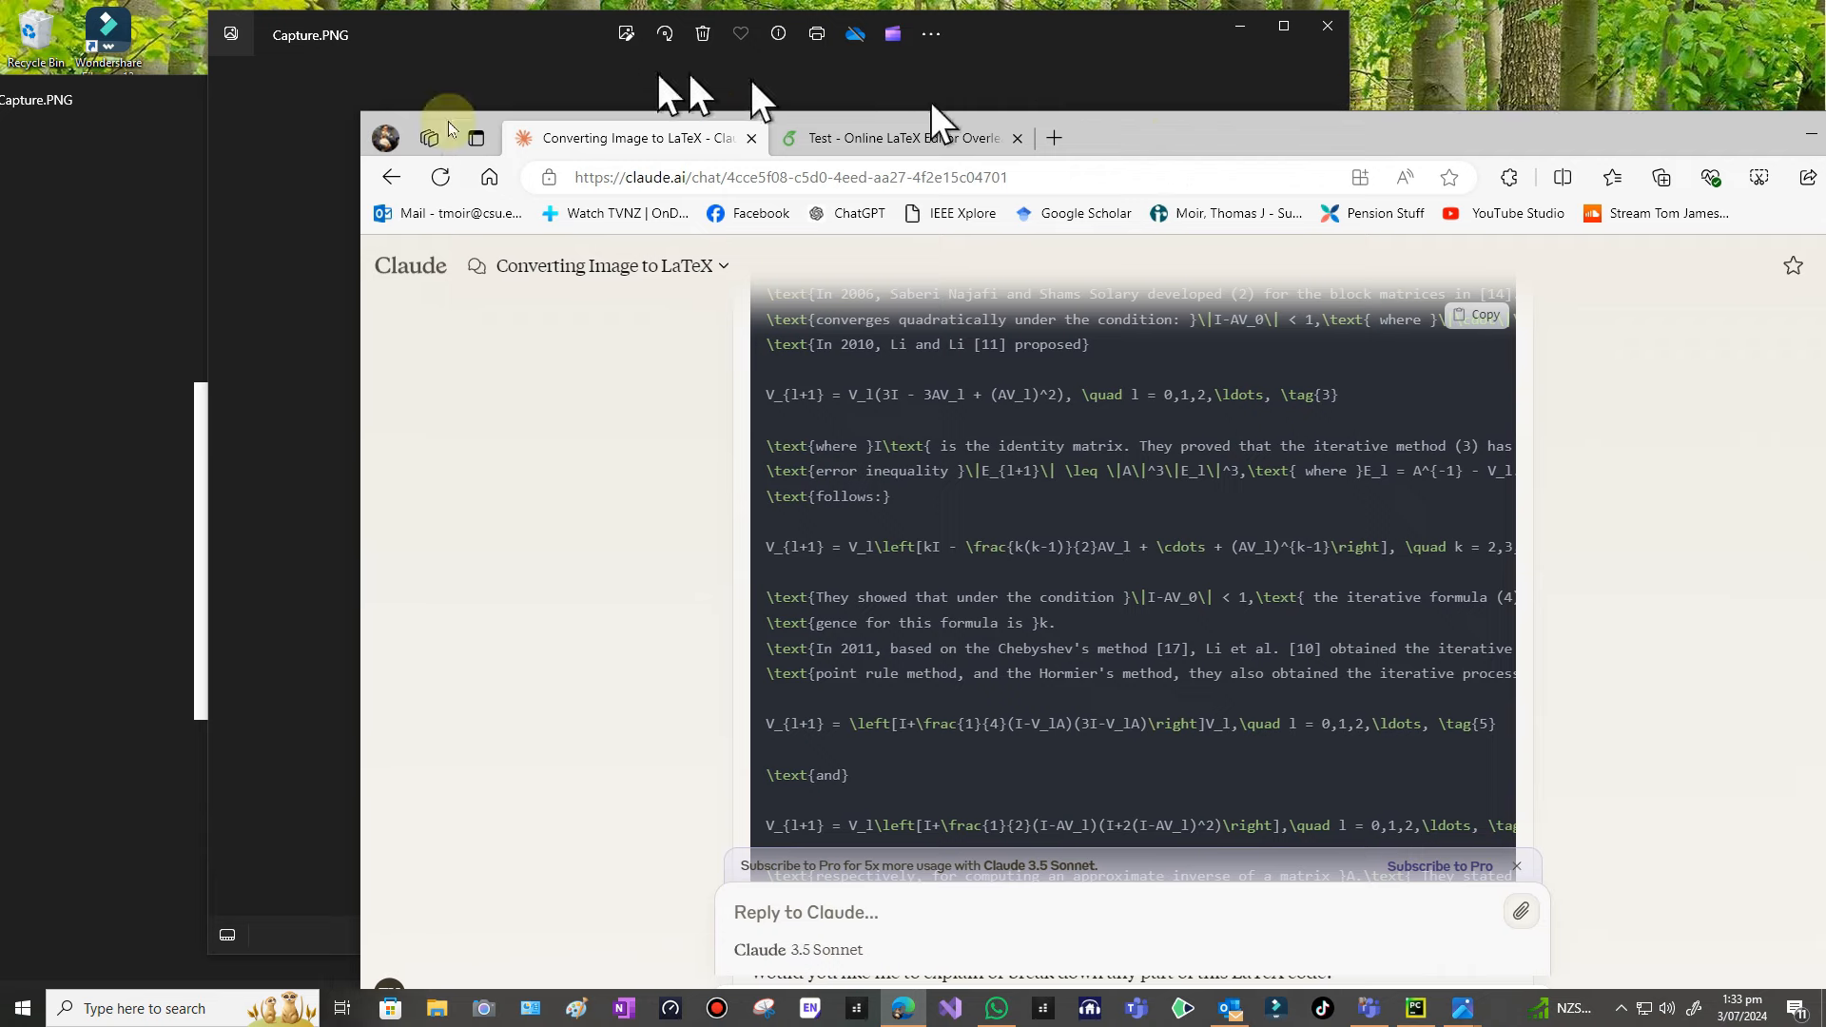
left_click_drag(137, 84, 388, 59)
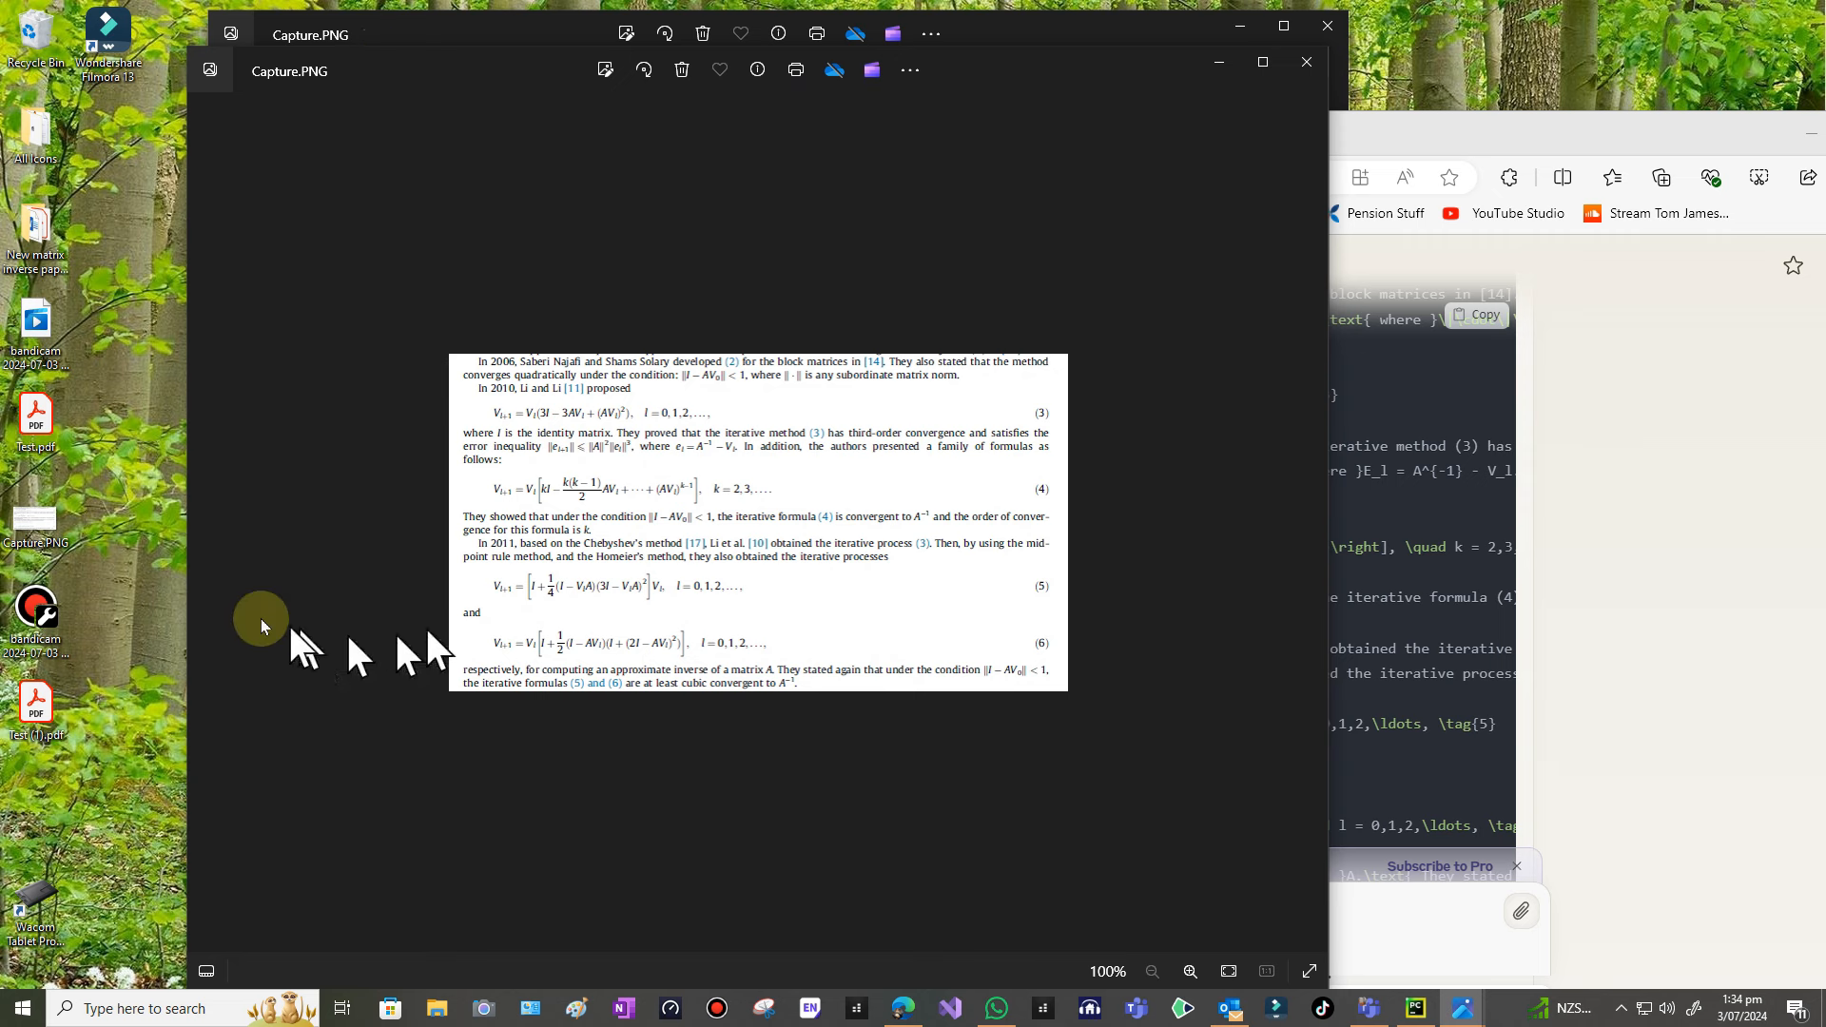
double_click(36, 416)
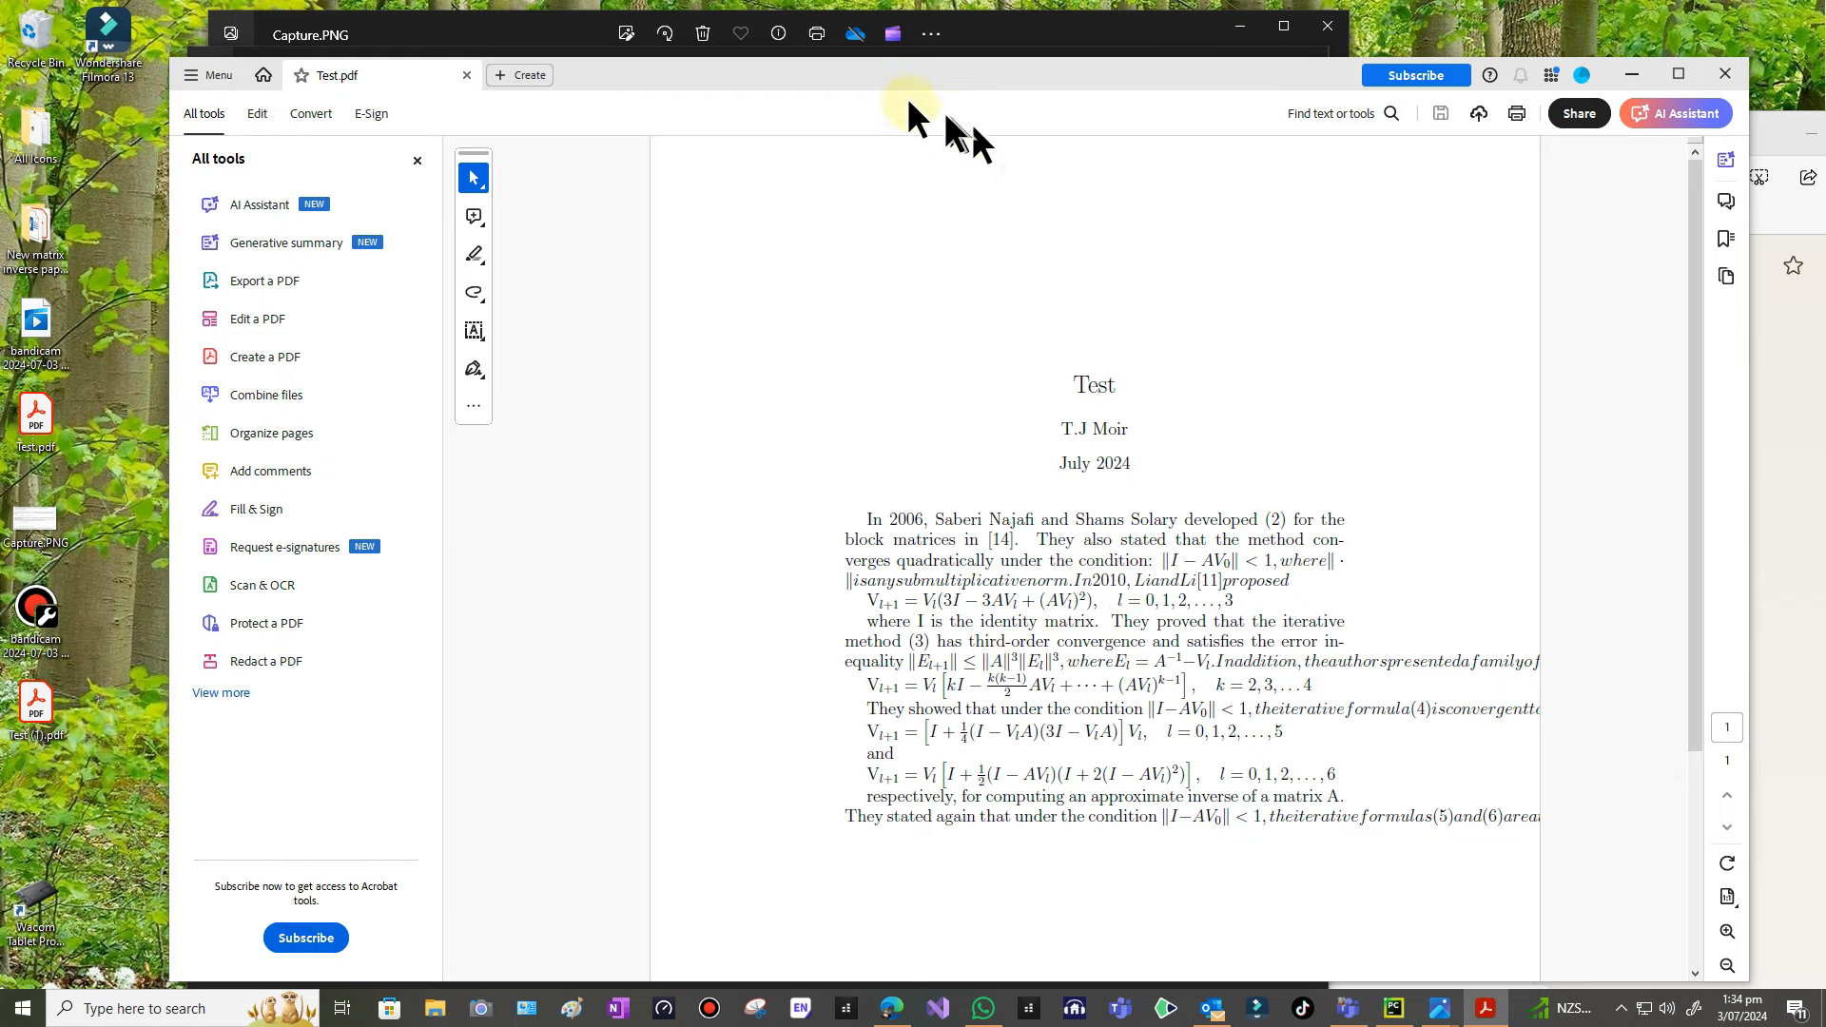
left_click_drag(869, 82, 1565, 148)
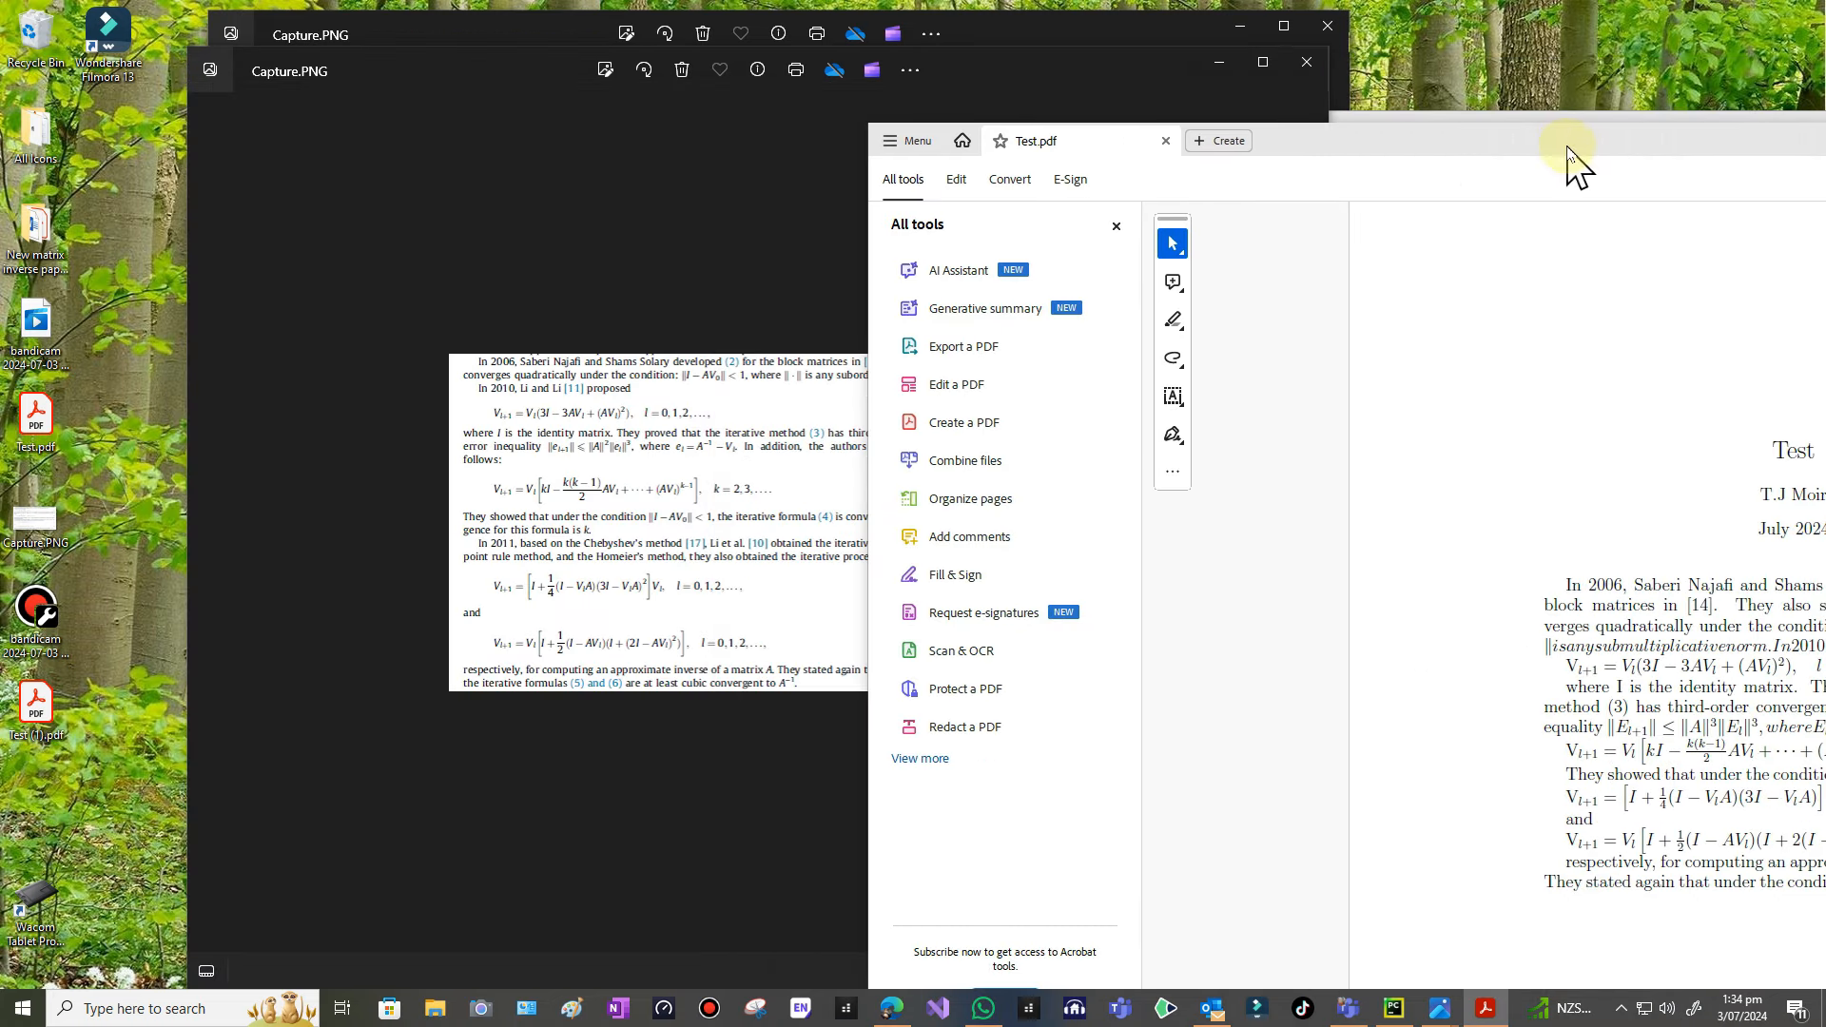
left_click_drag(1000, 32, 645, 31)
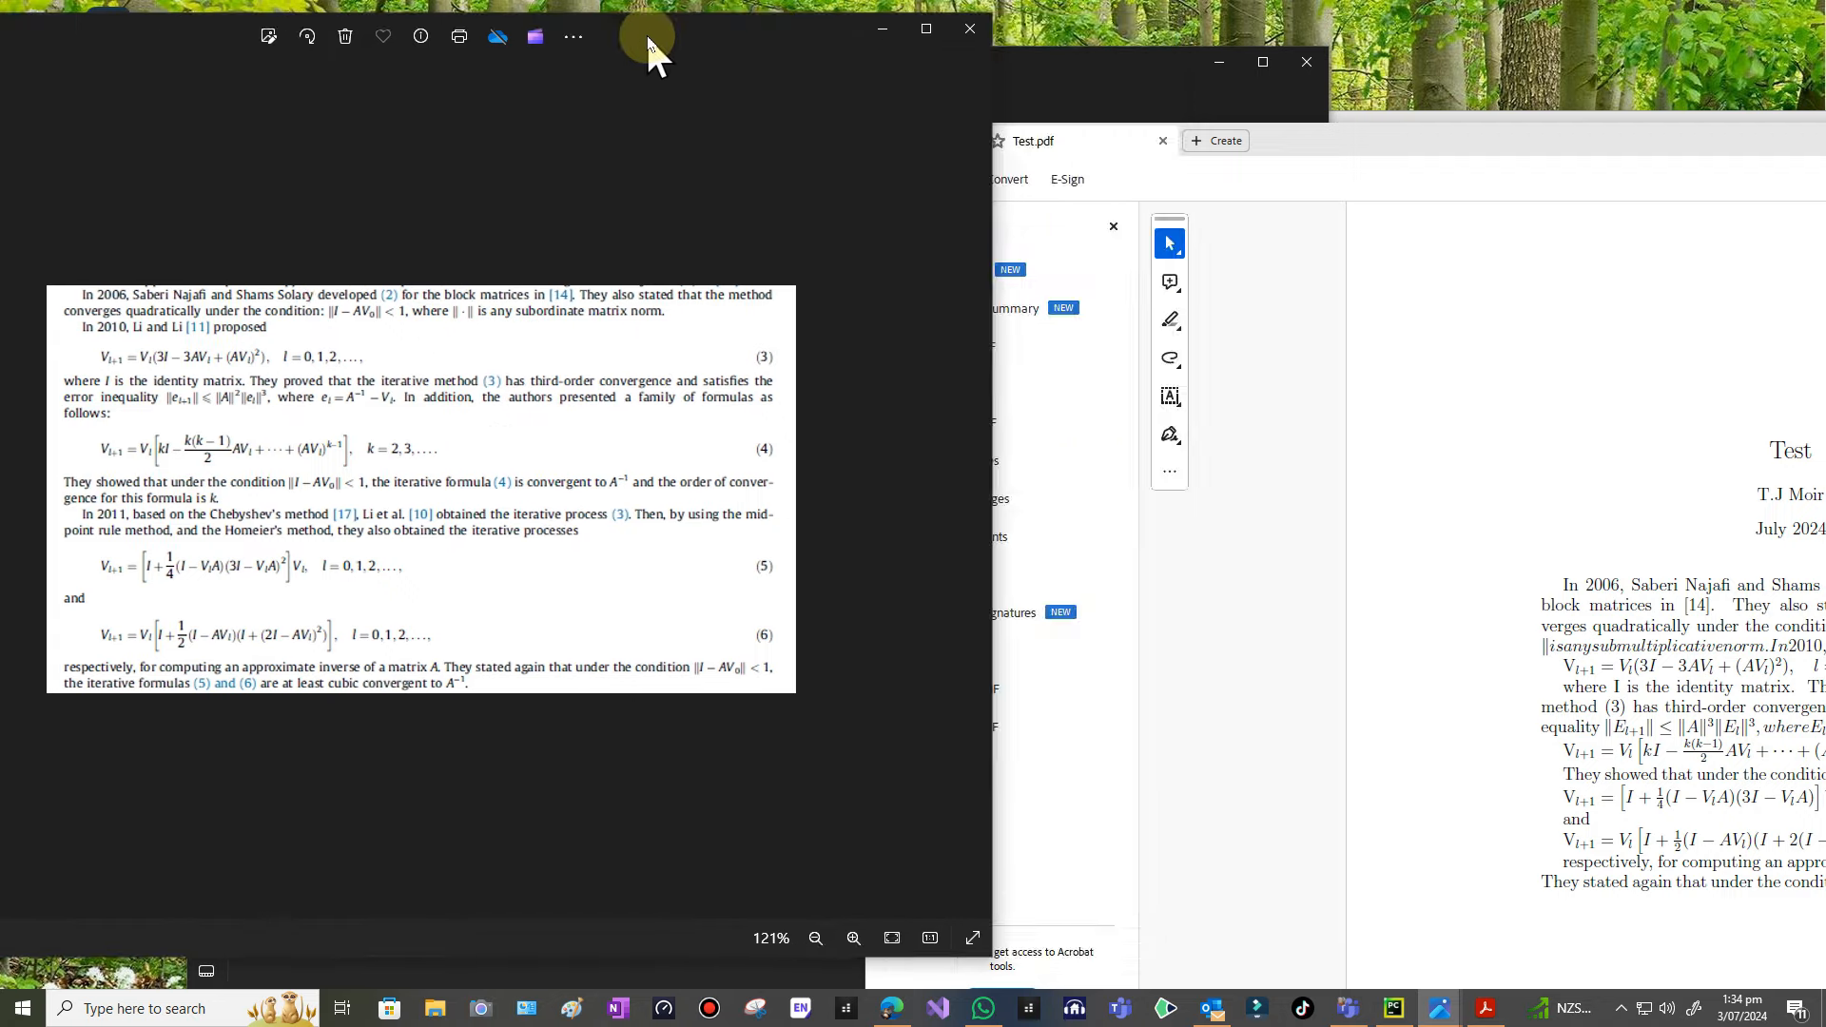
Step: Compare the text and equations in Test.pdf with the original in Capture.PNG, shifting the PDF window as needed
left_click_drag(1540, 150, 984, 84)
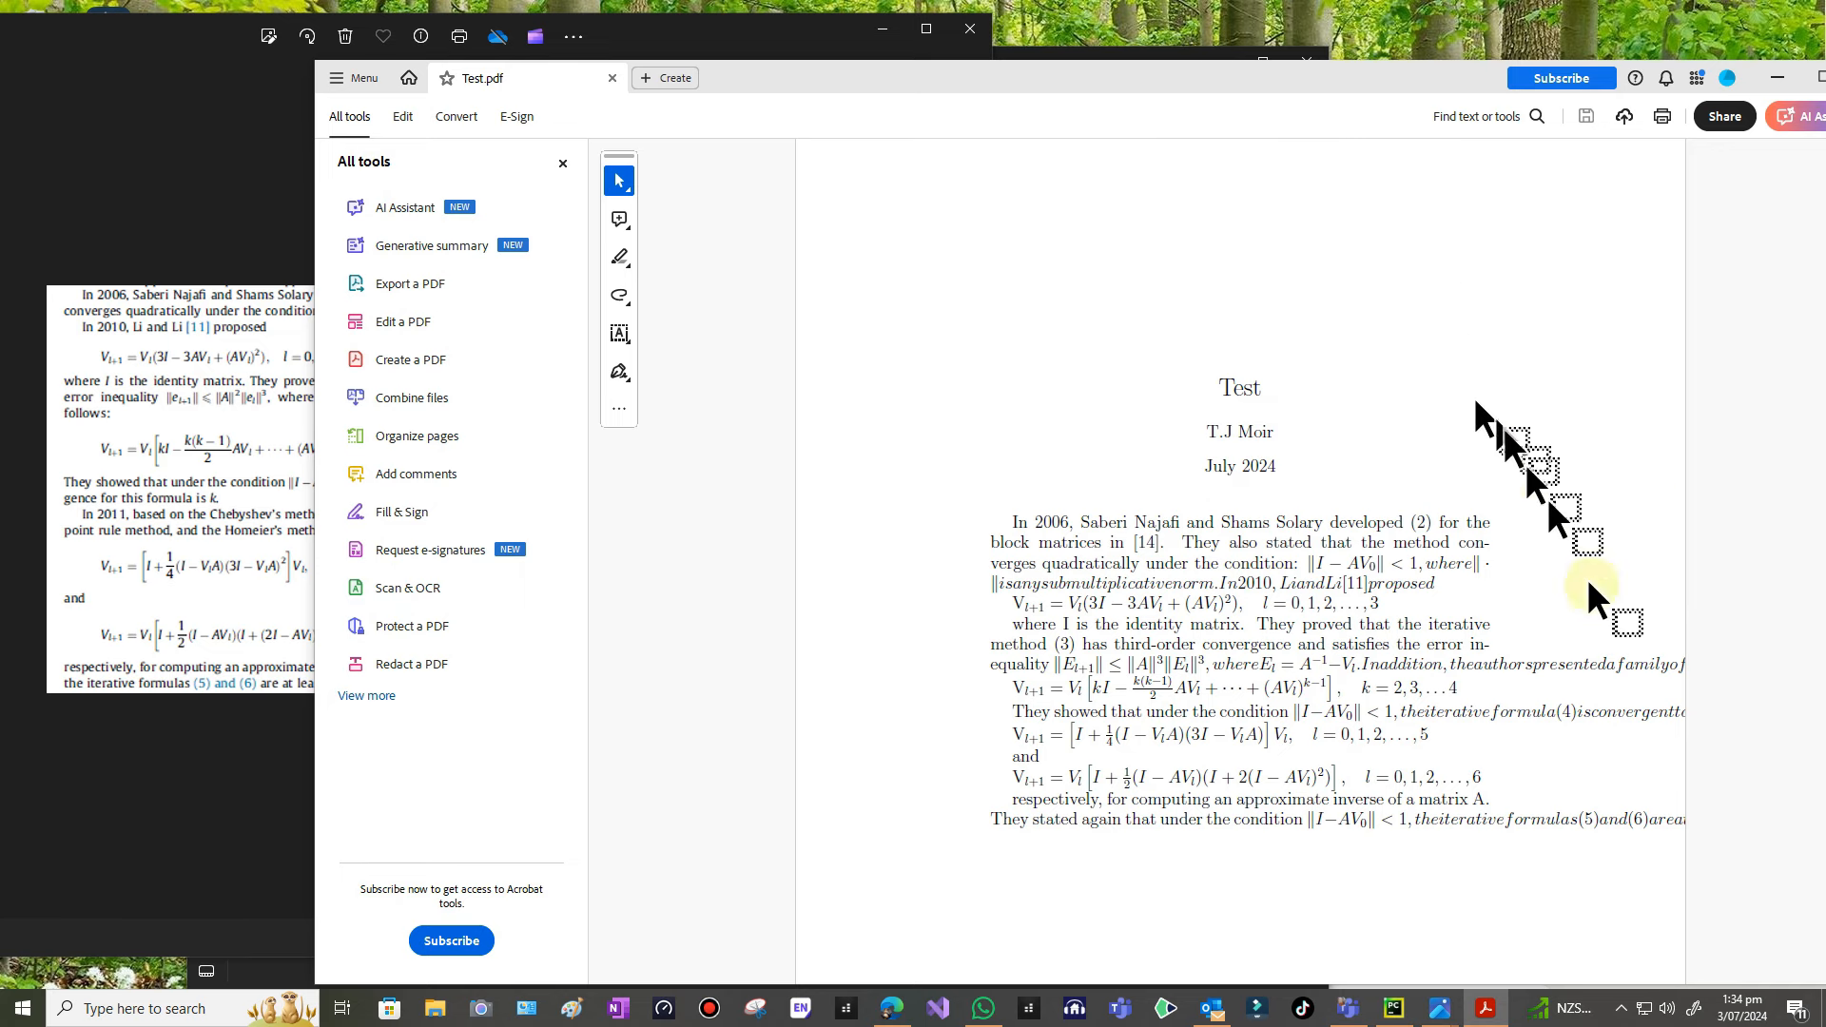
left_click_drag(1109, 90, 1565, 160)
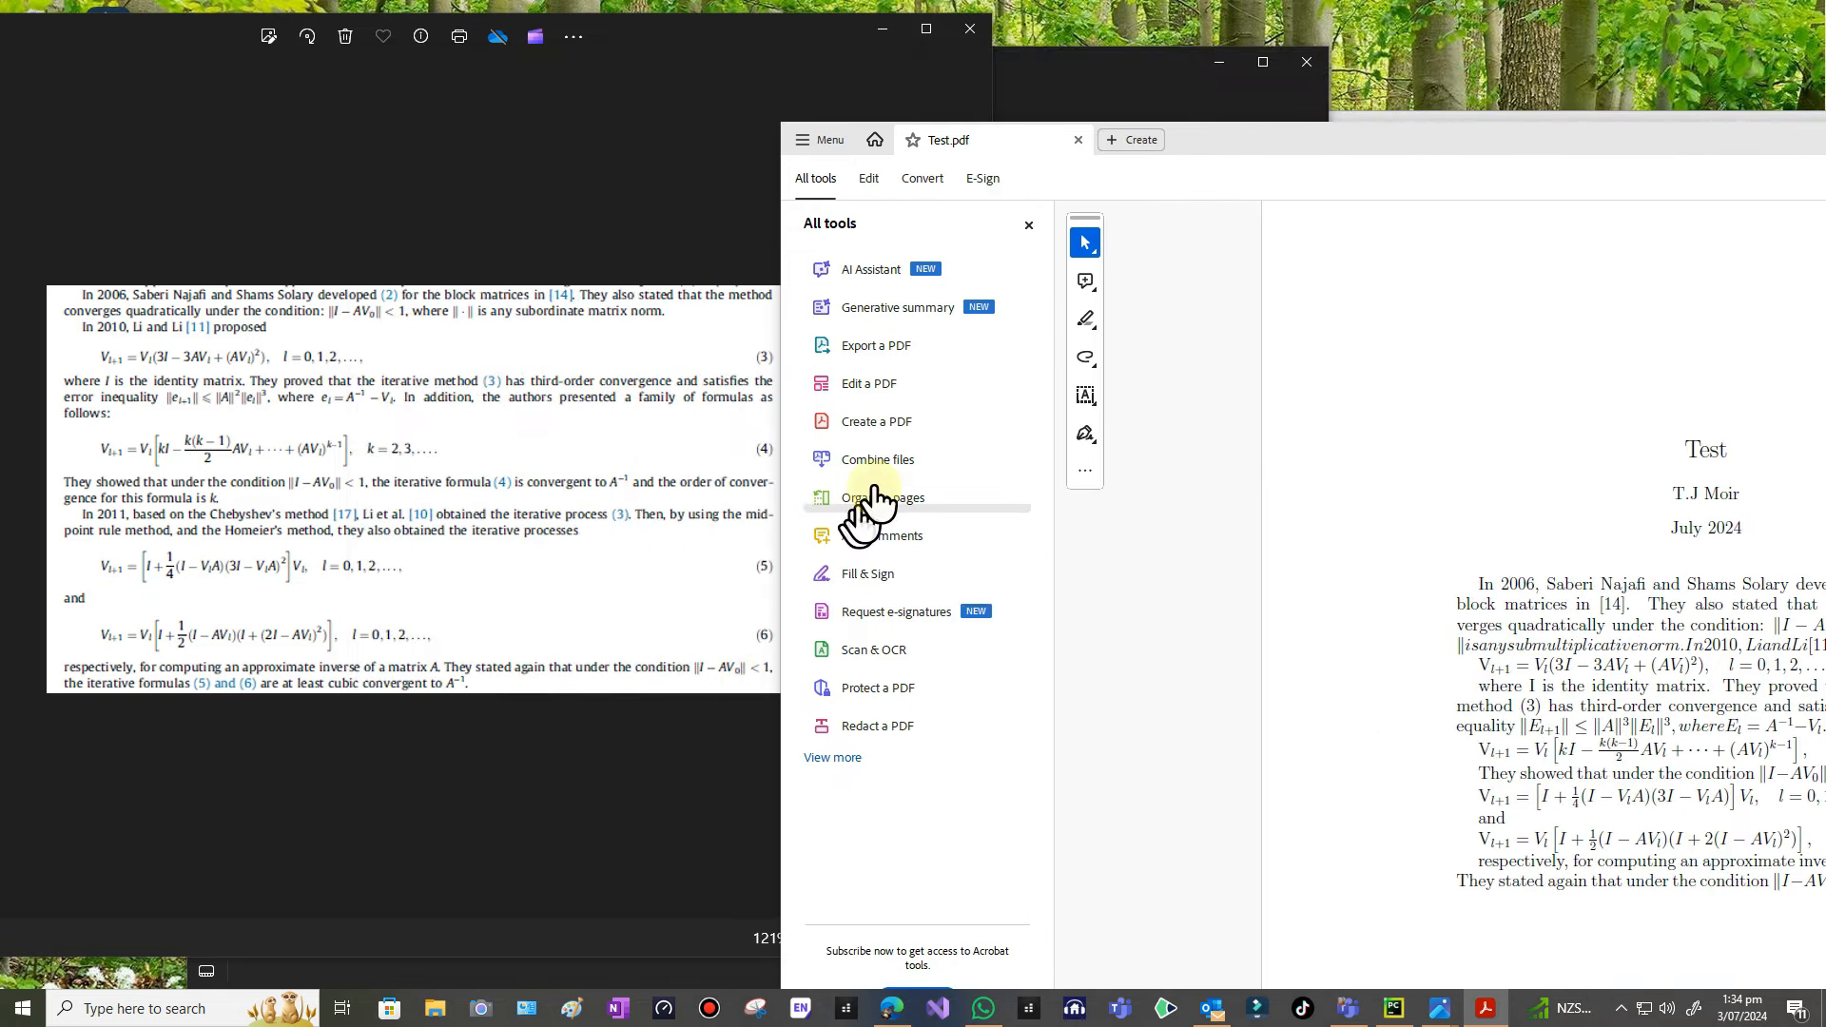
left_click_drag(1315, 141, 1045, 66)
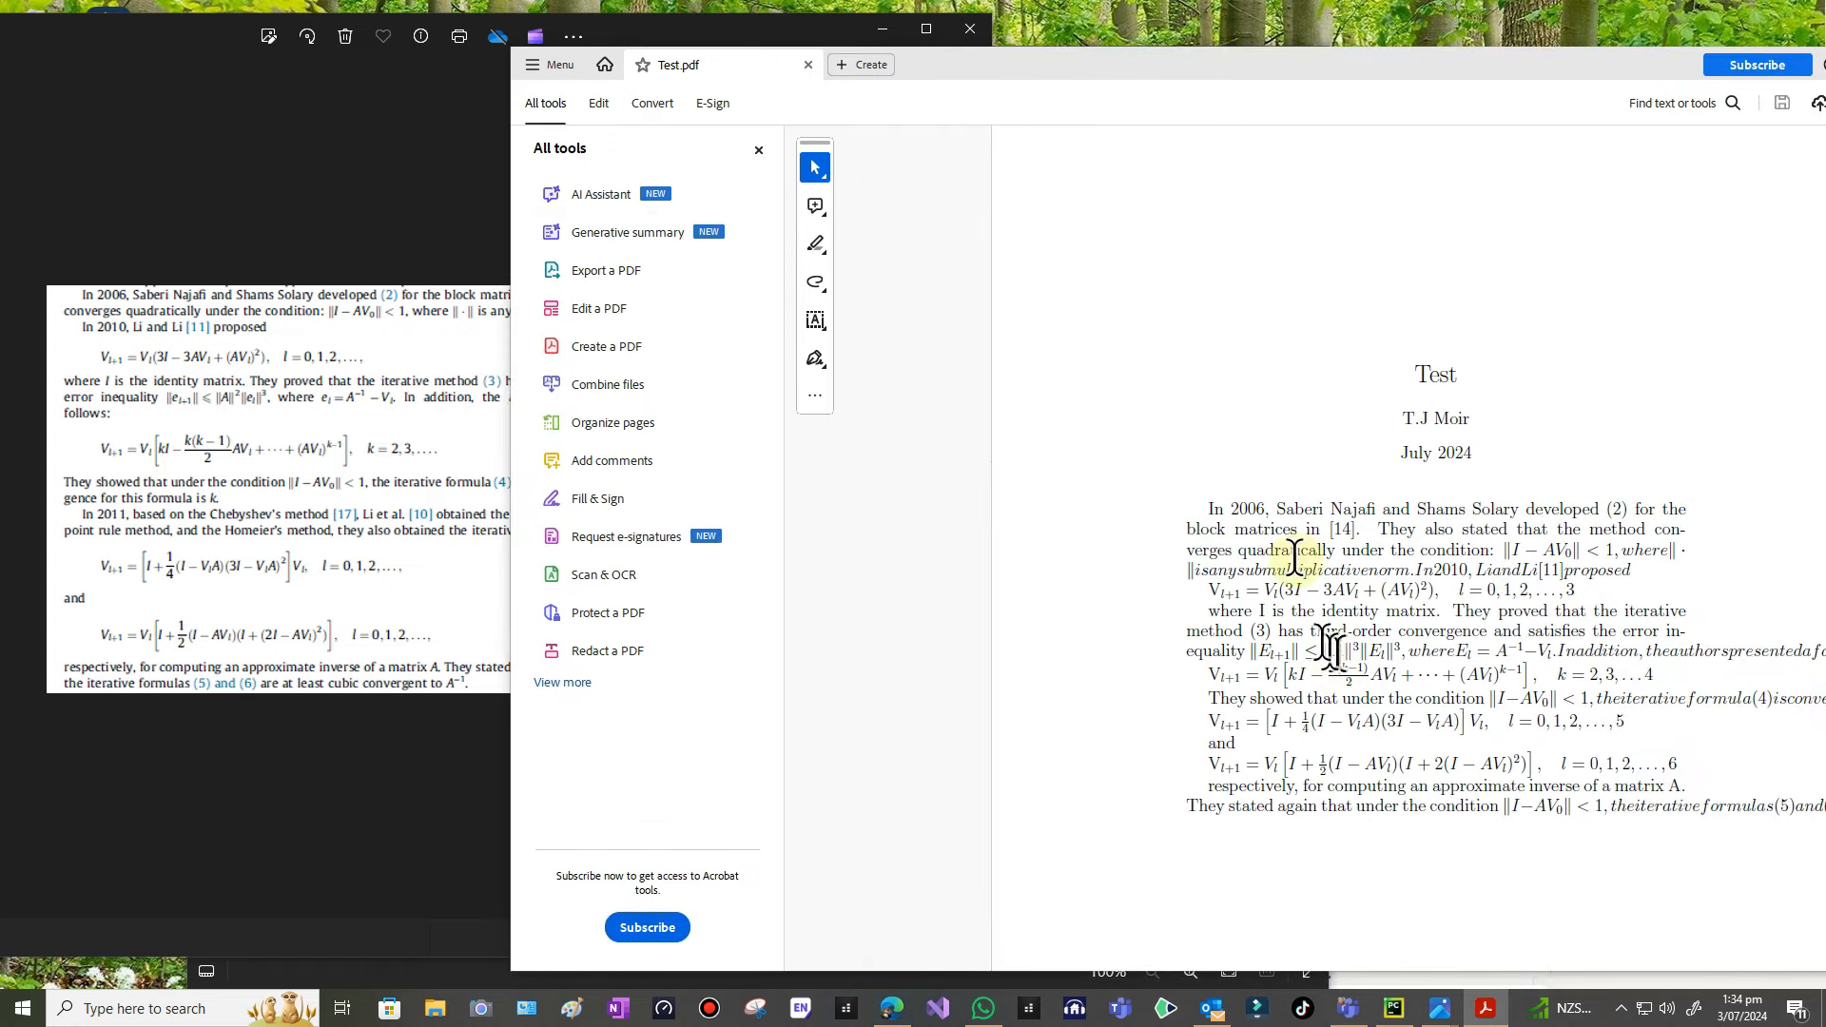
left_click_drag(1280, 74, 1080, 44)
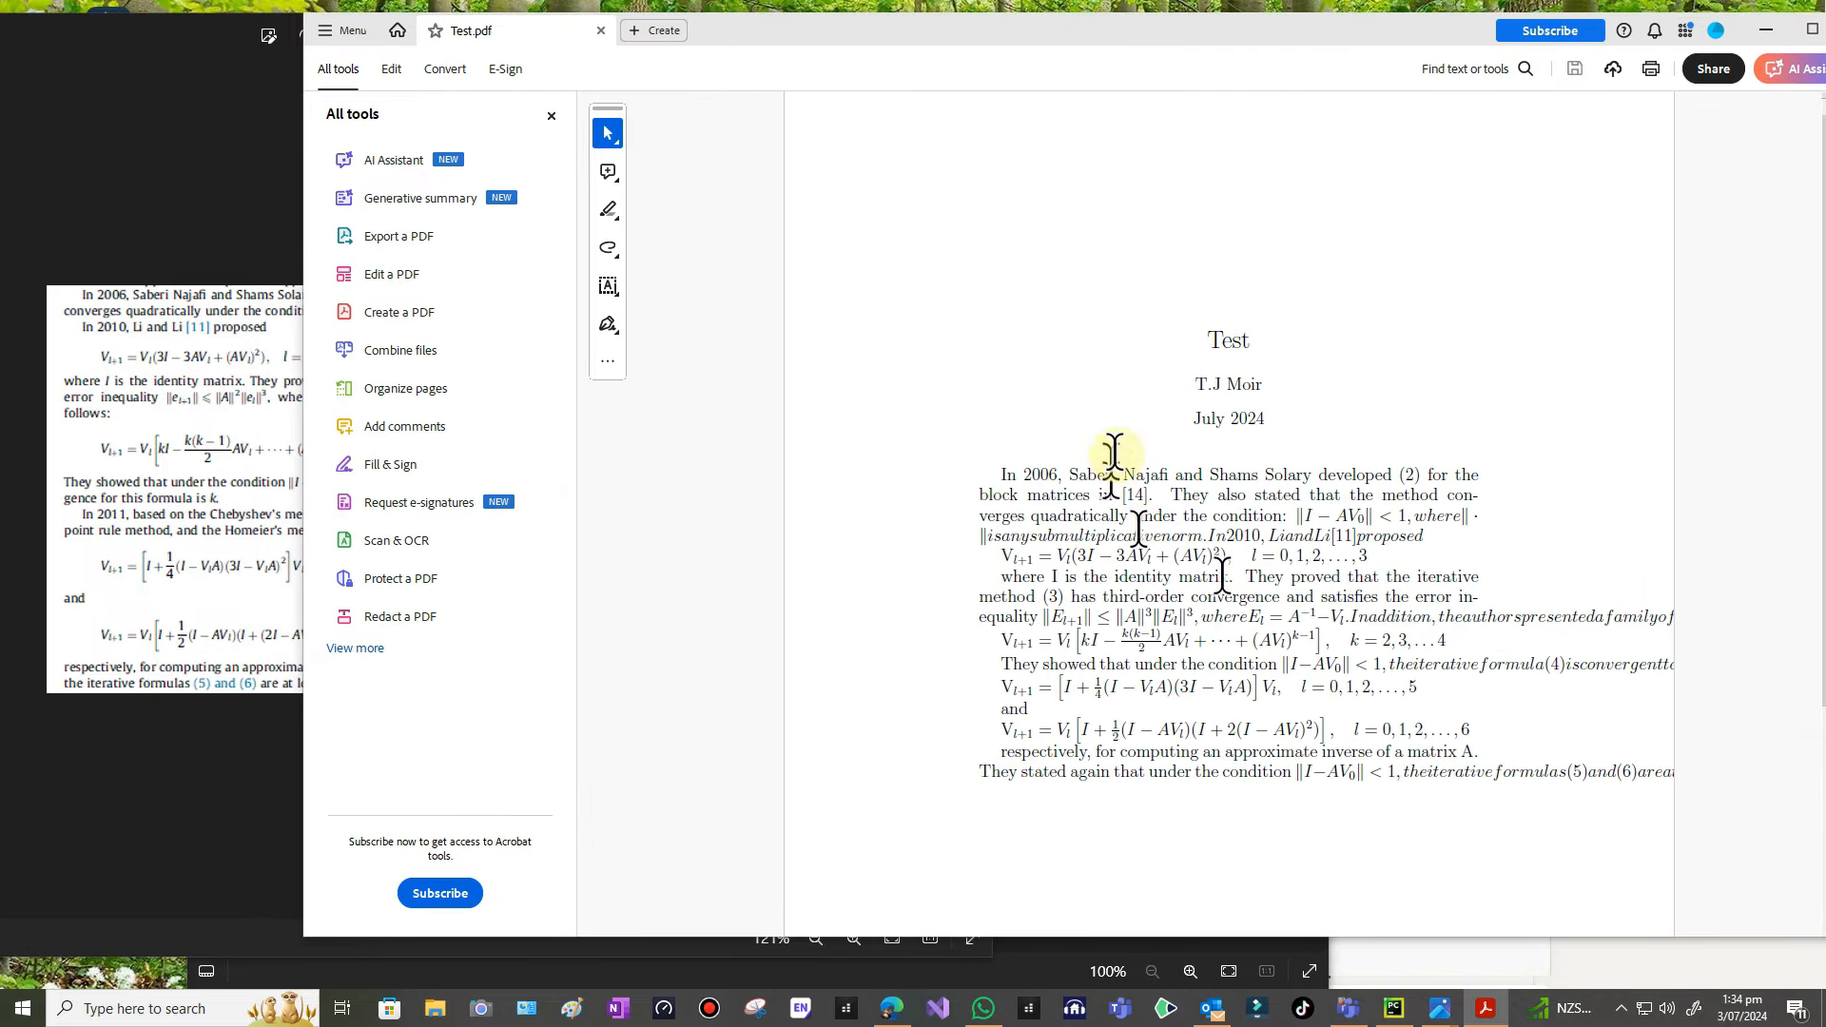
left_click_drag(1370, 48, 990, 55)
left_click_drag(704, 47, 1361, 196)
left_click_drag(1200, 210, 532, 200)
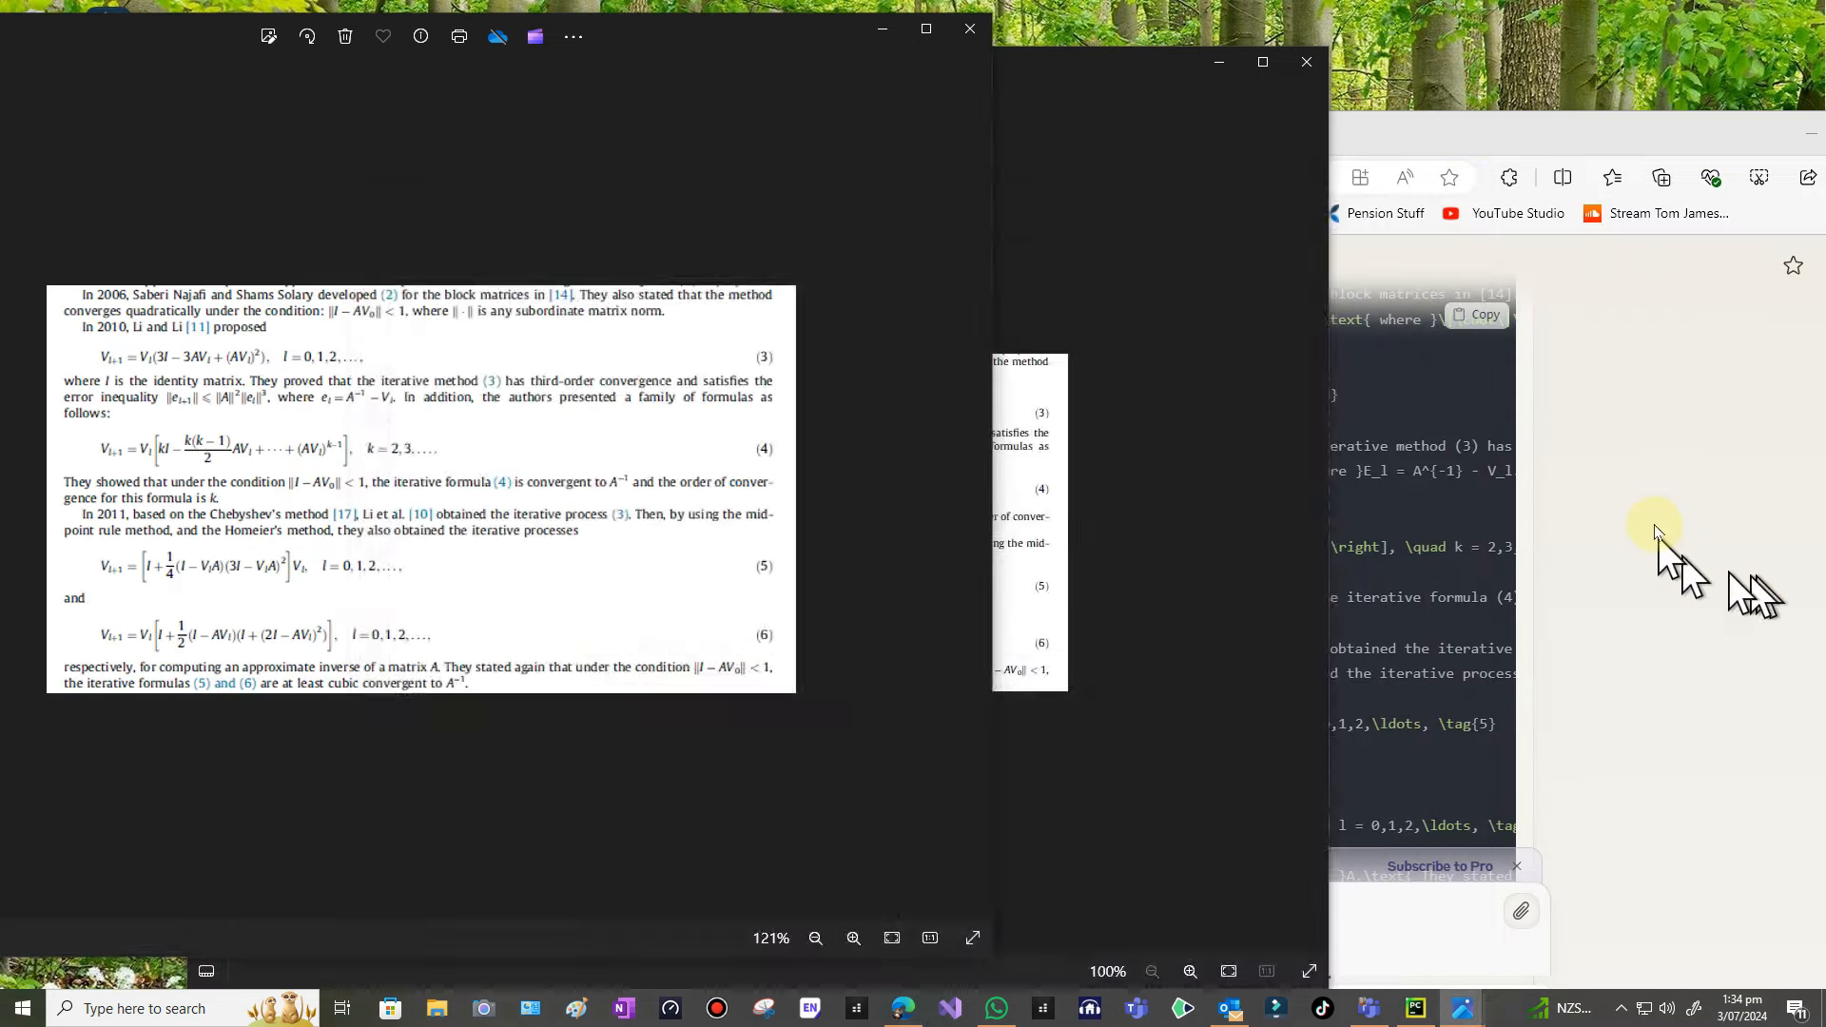
Step: Return to the Claude chat and review the follow-up request on equation numbers and spacing with its revised LaTeX code
left_click(1657, 535)
scroll(1112, 680, "up", 5)
scroll(1105, 698, "down", 15)
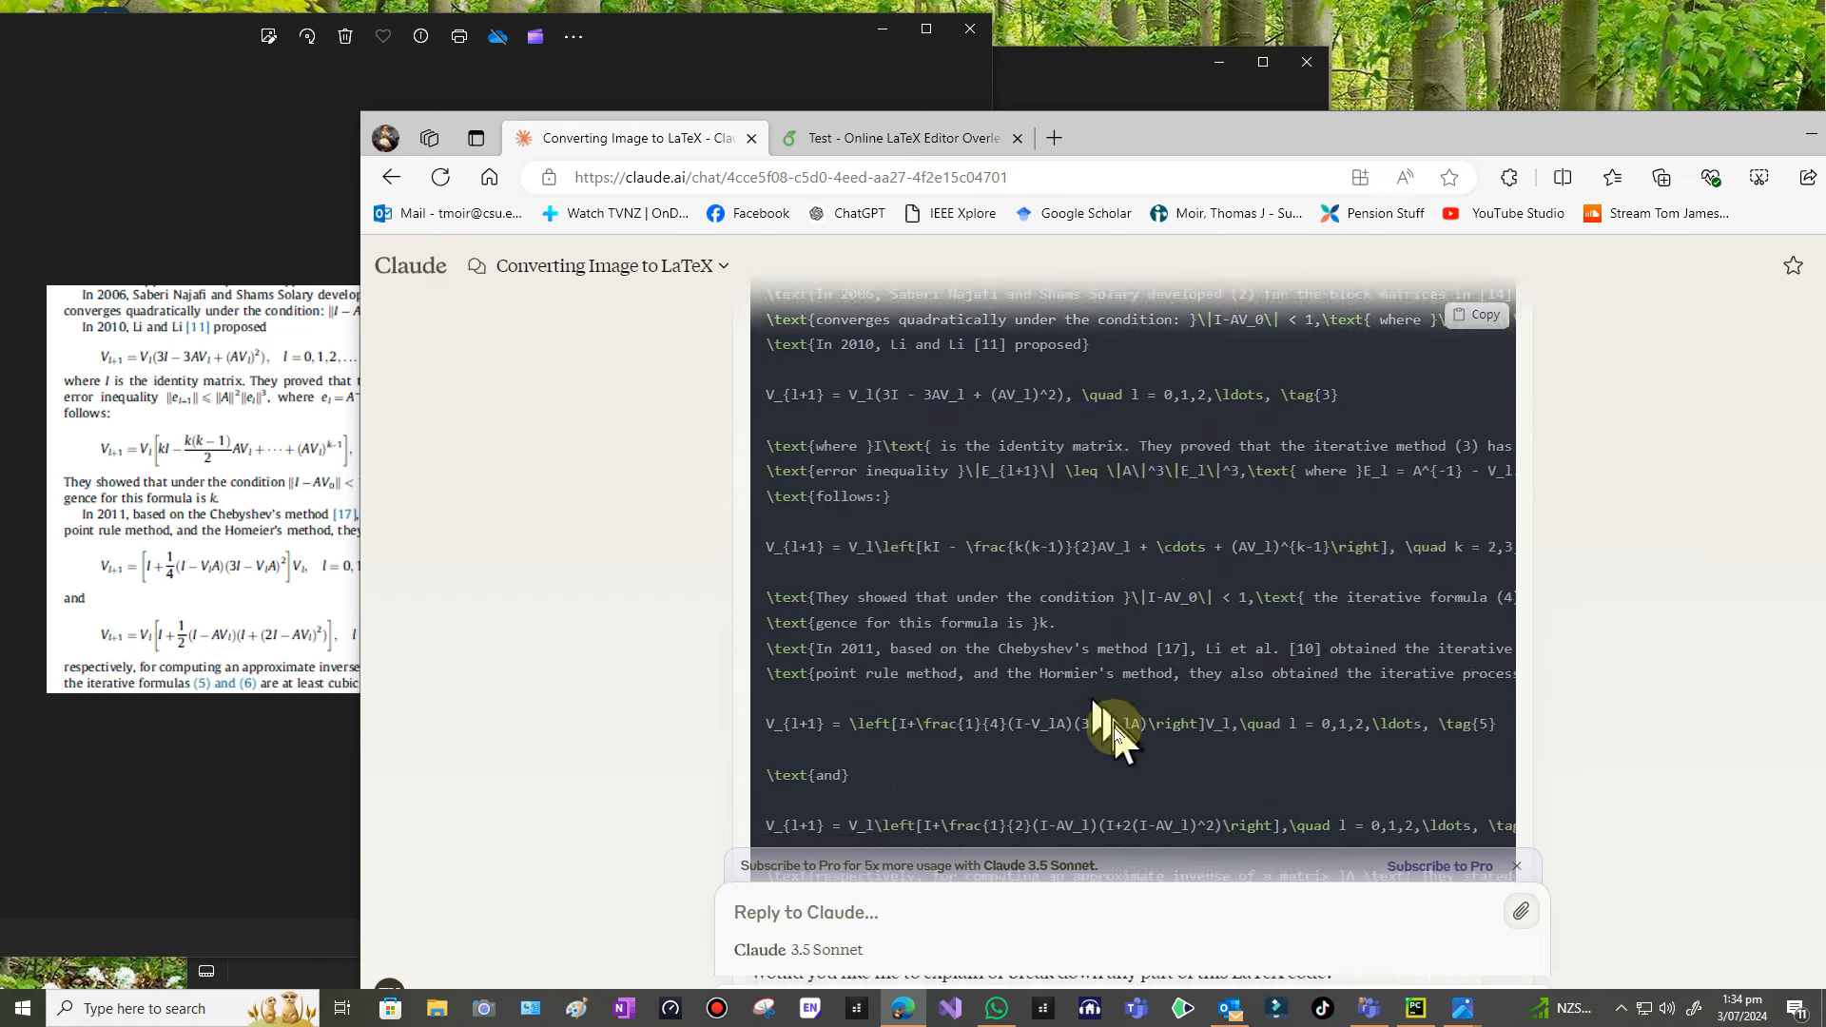
scroll(1193, 728, "down", 10)
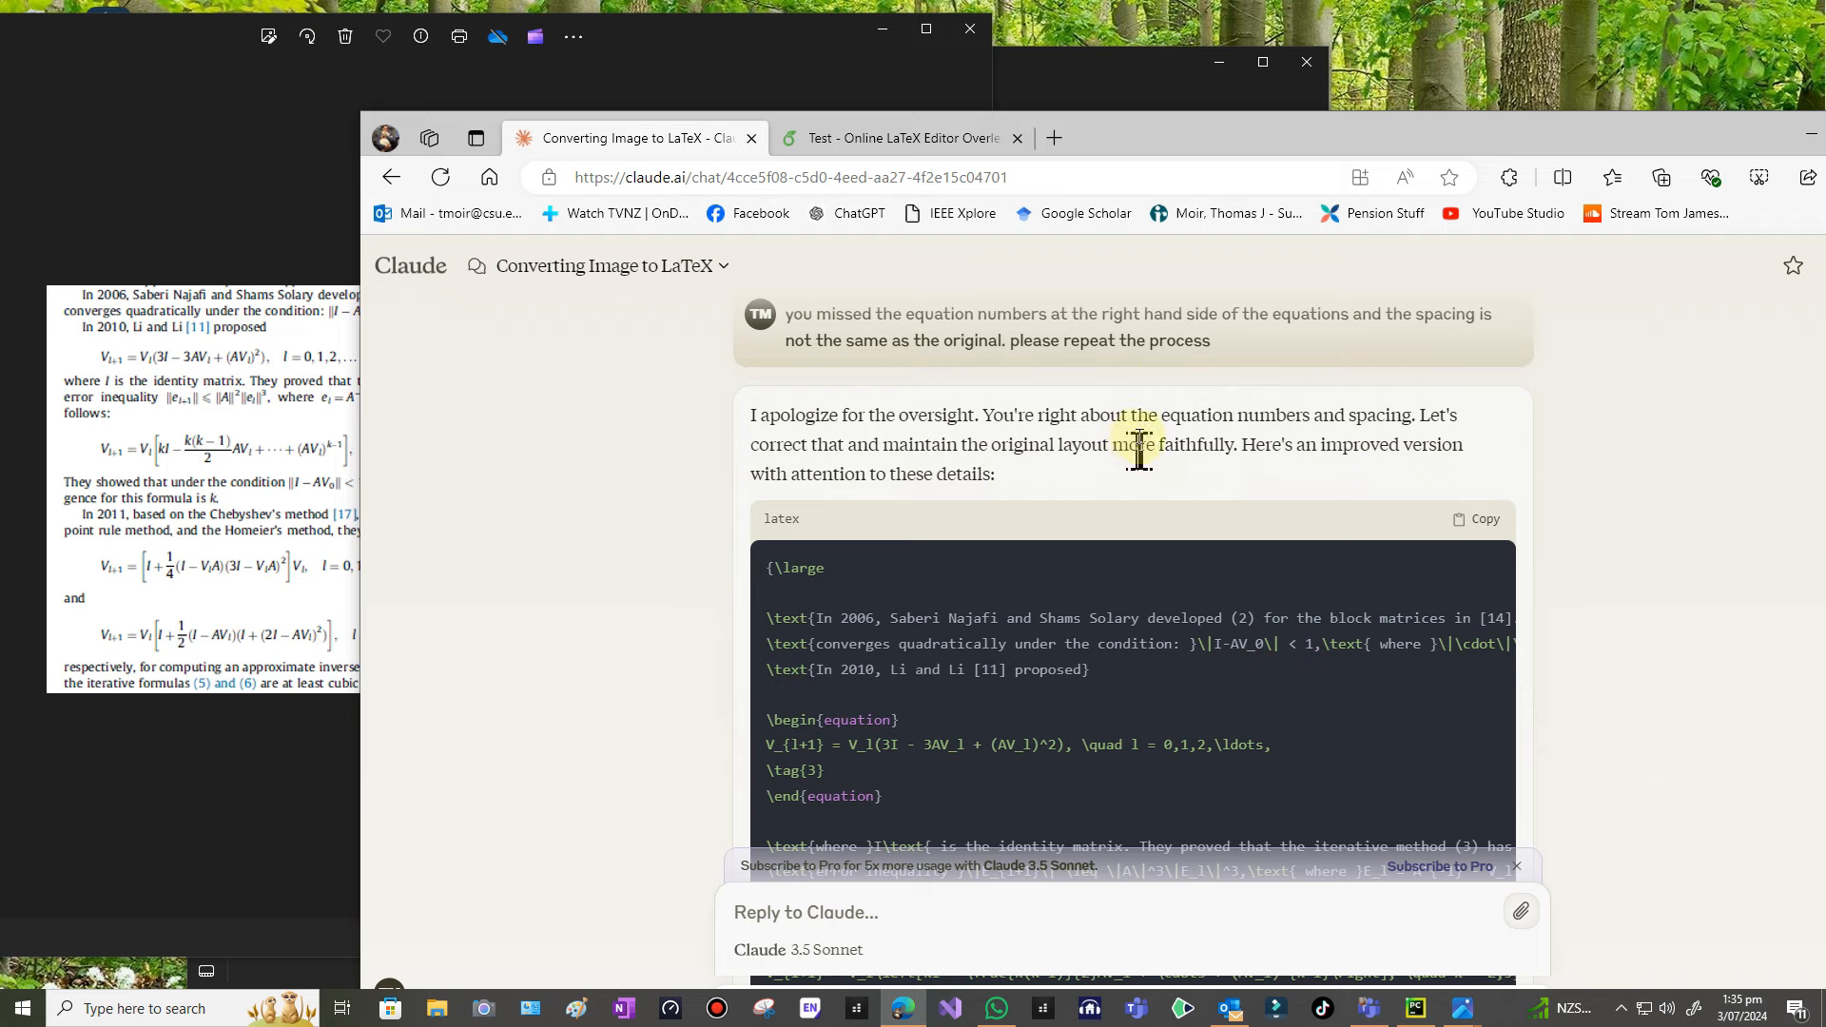
scroll(1107, 496, "down", 9)
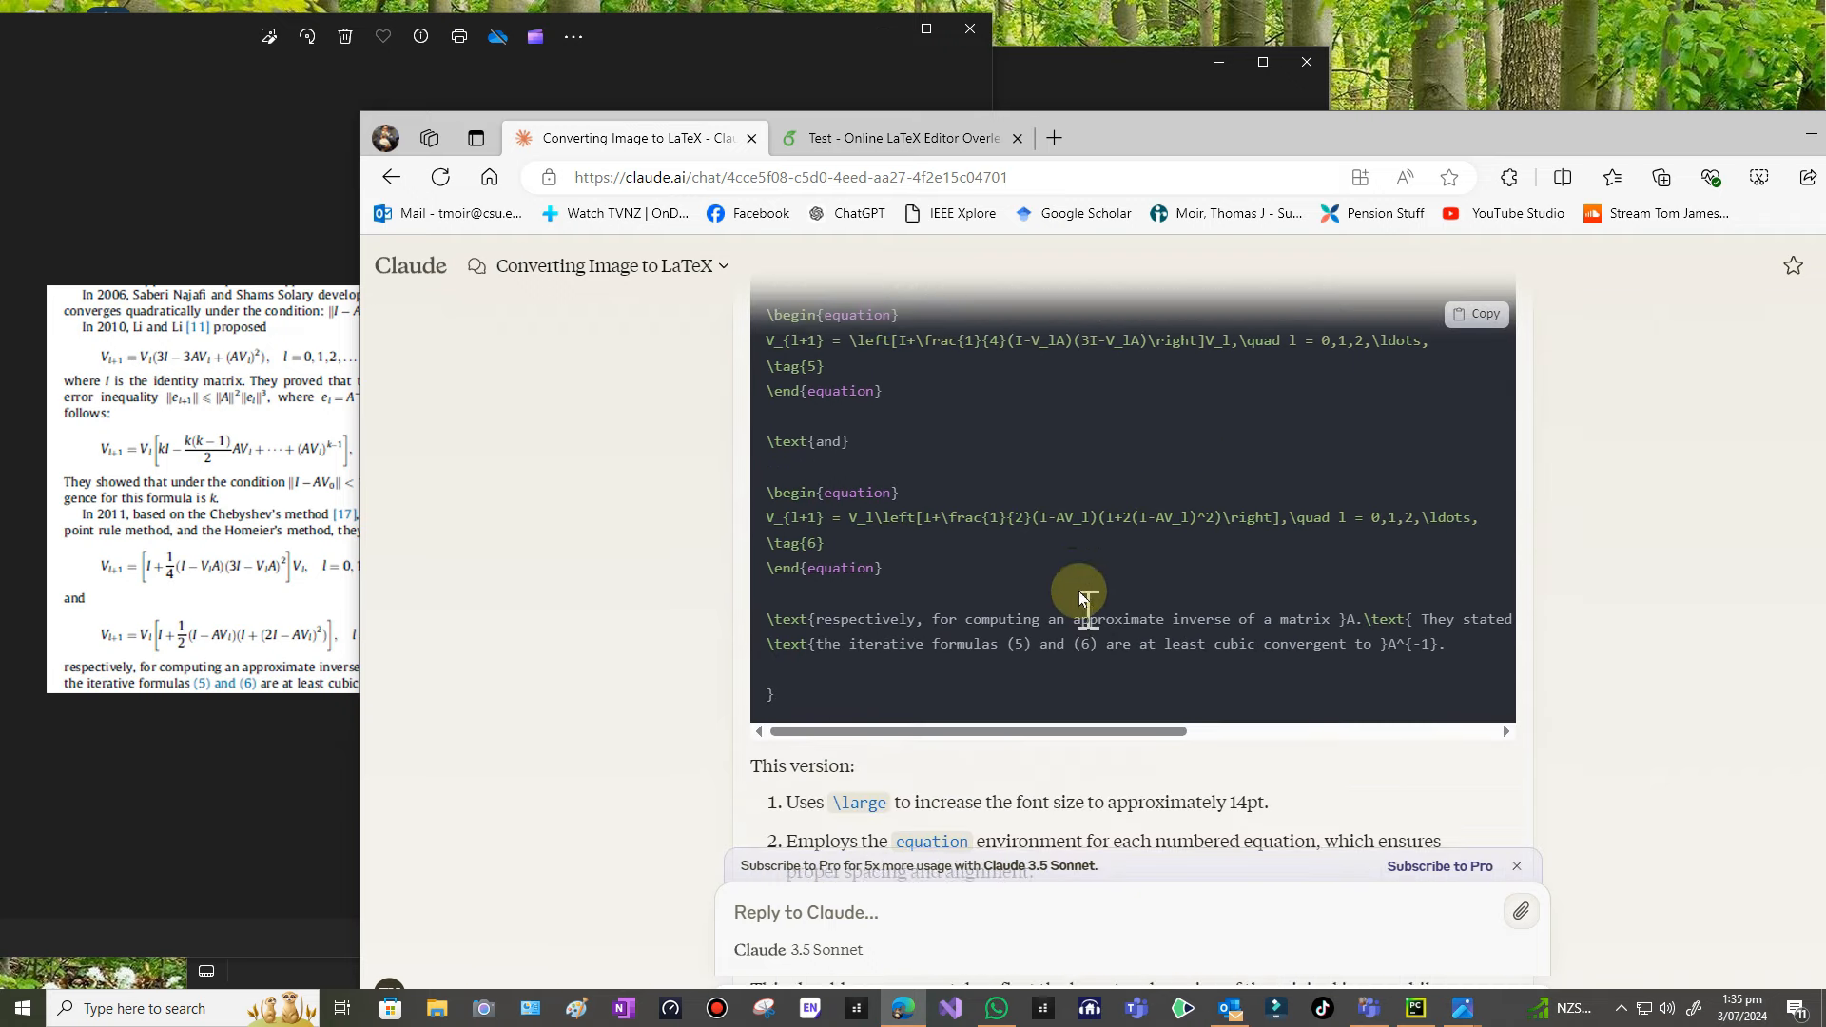
Step: Uncover the desktop, open Test (1).pdf and arrange it with Capture.PNG for comparison
left_click_drag(192, 32, 490, 55)
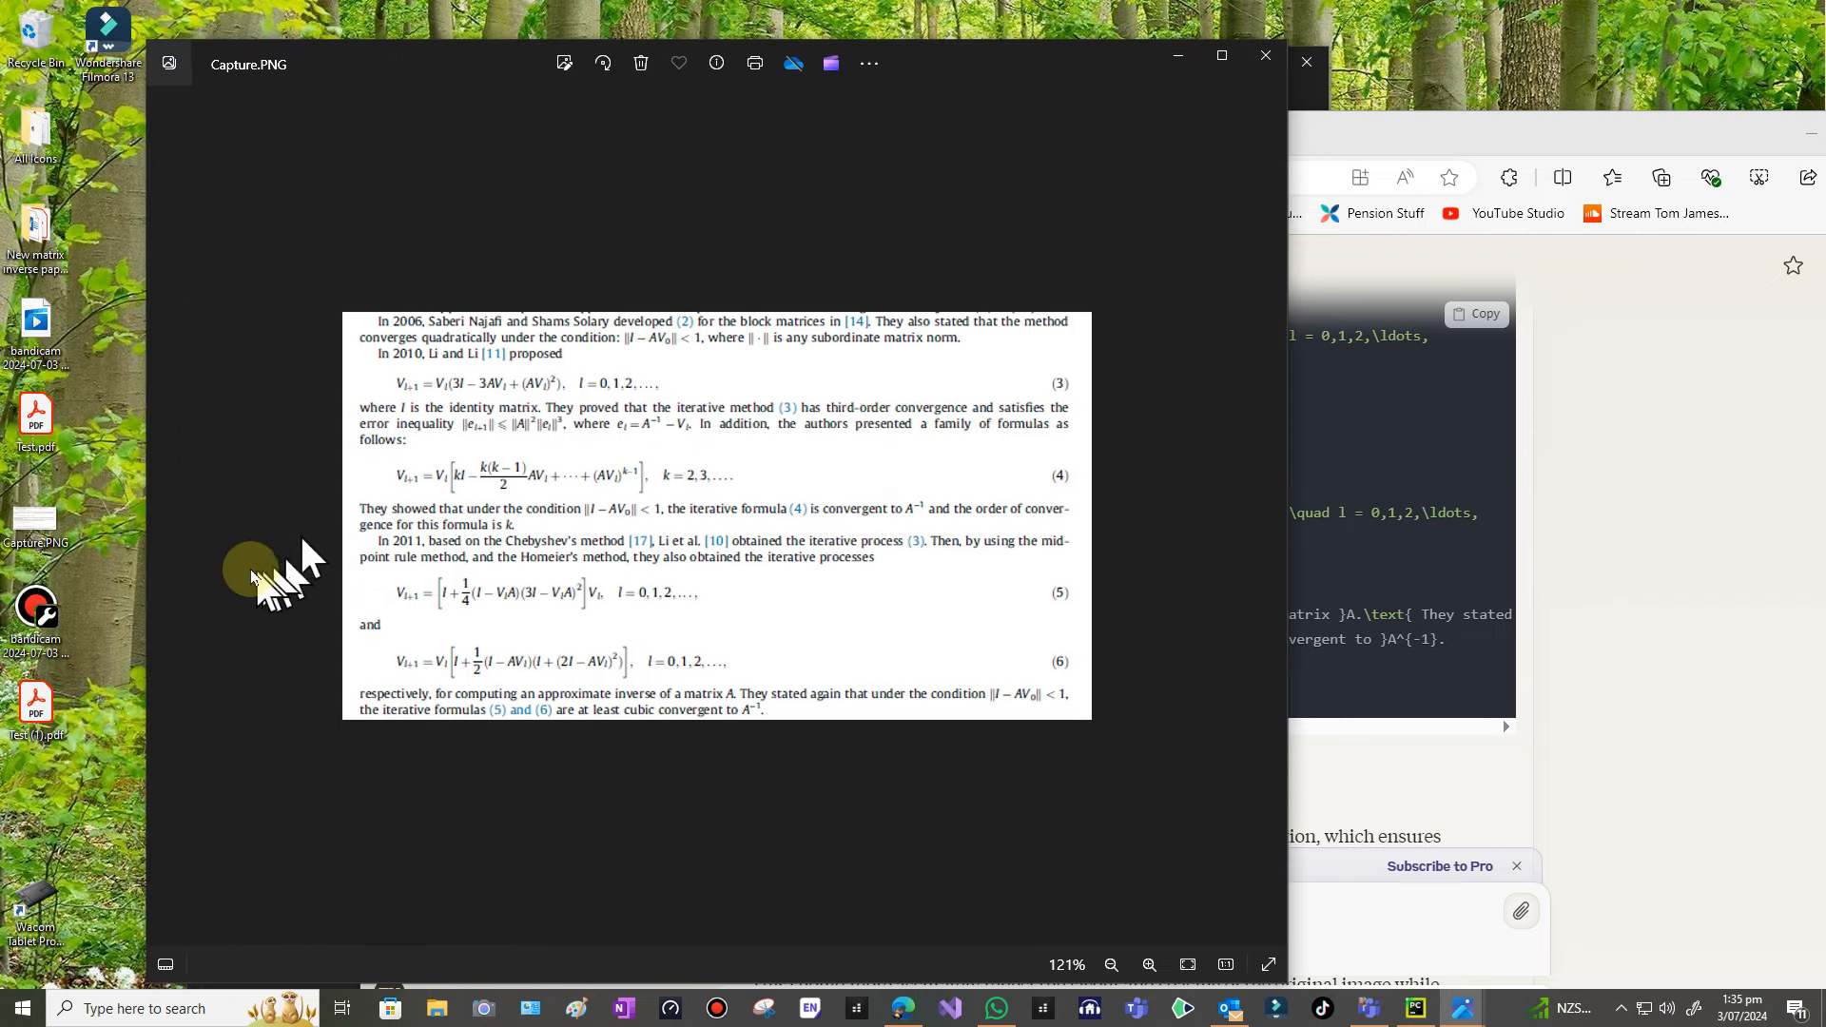
double_click(34, 720)
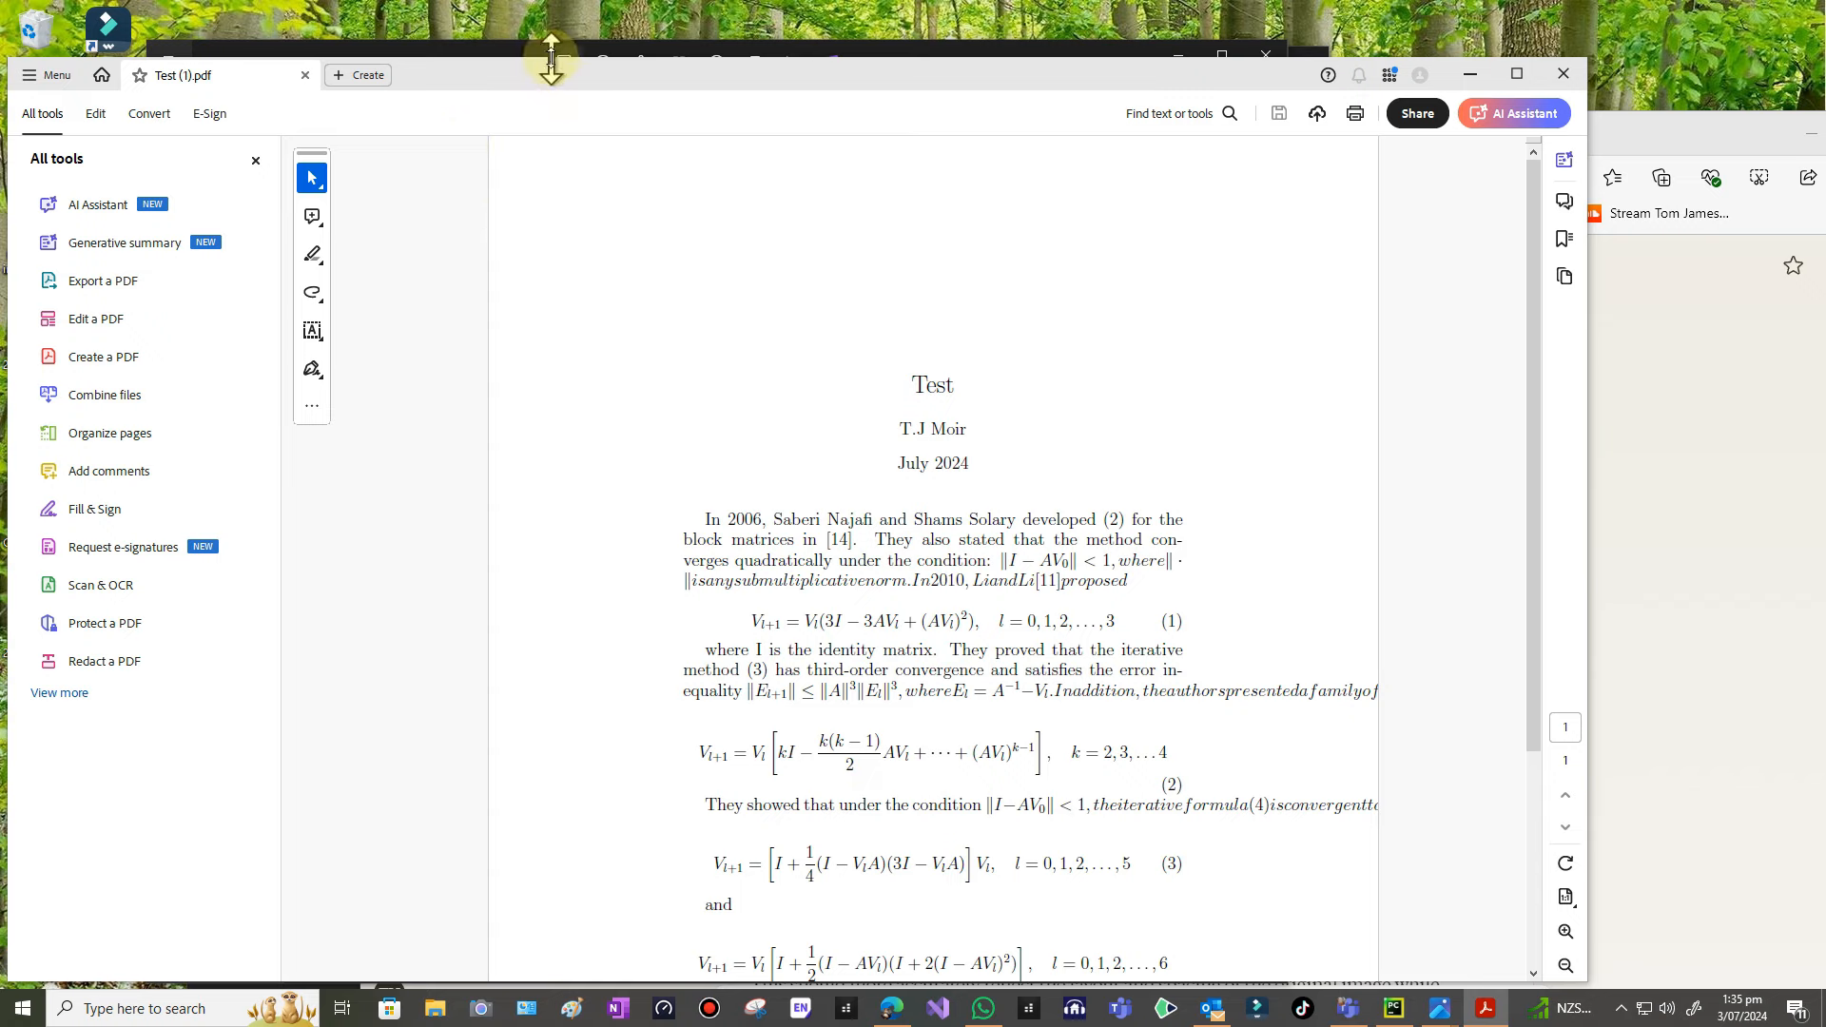
left_click_drag(556, 81, 997, 71)
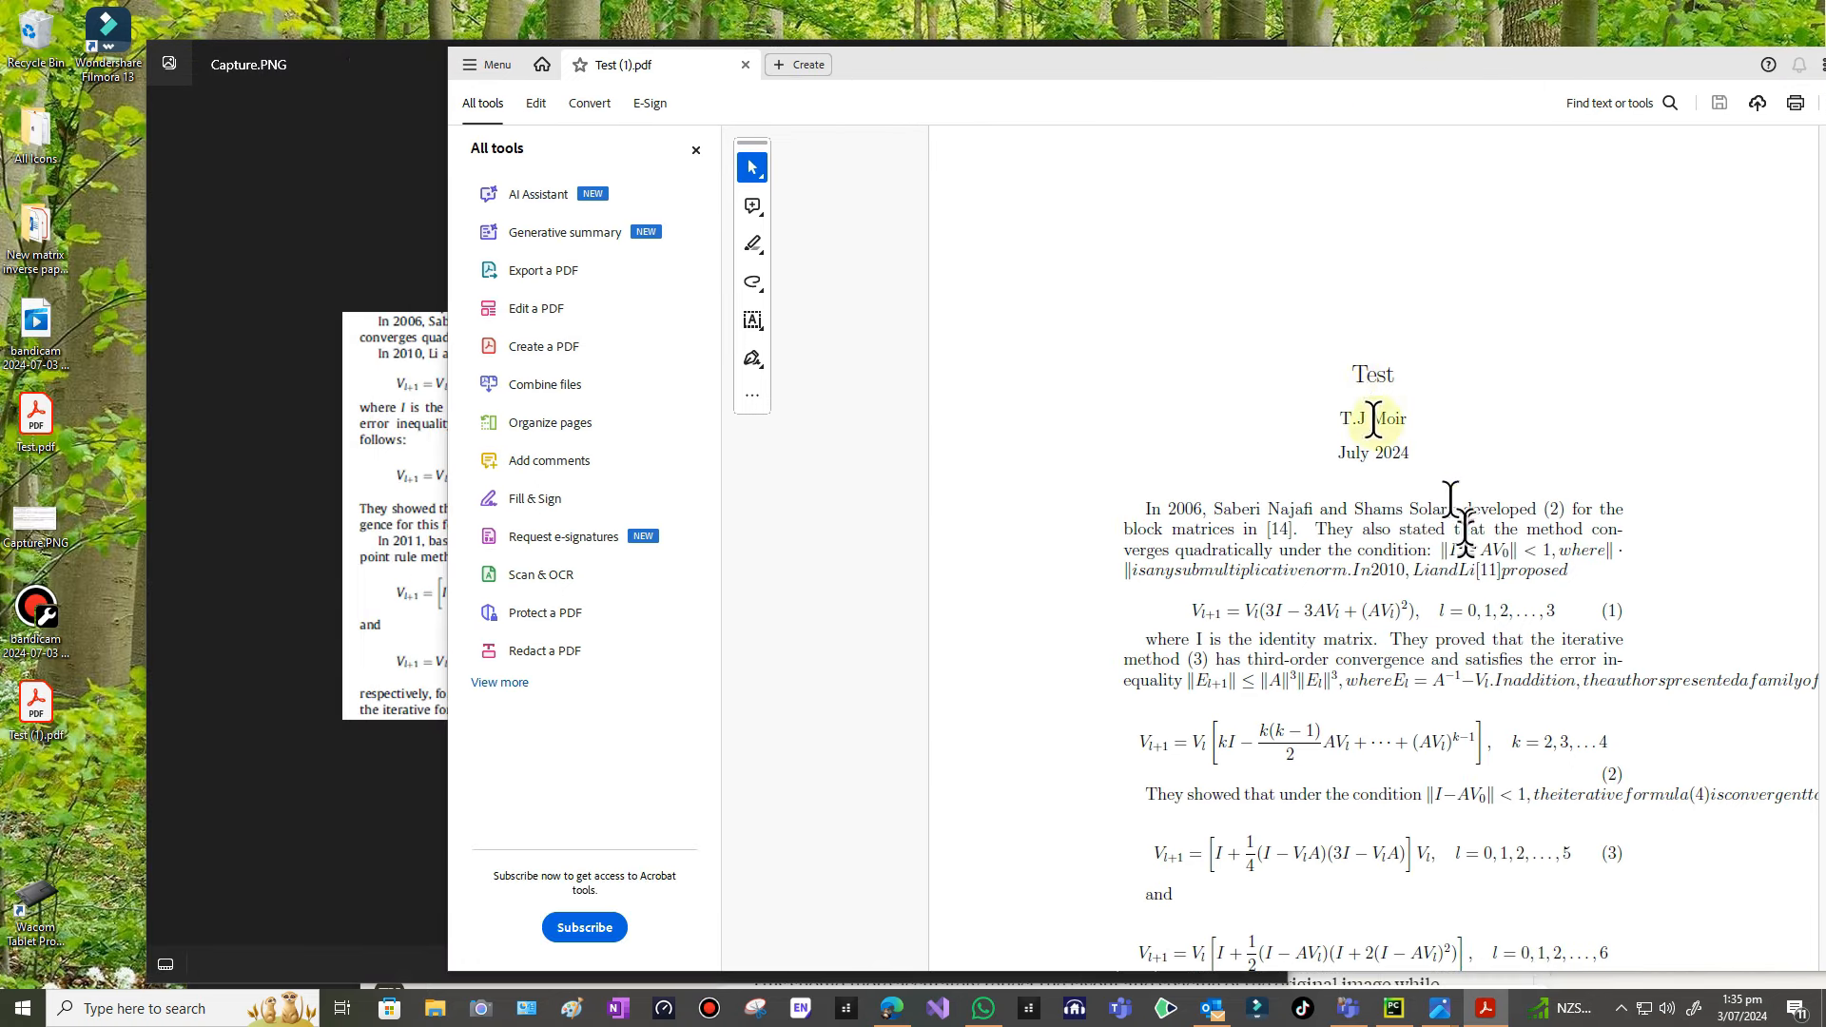
left_click_drag(378, 63, 199, 98)
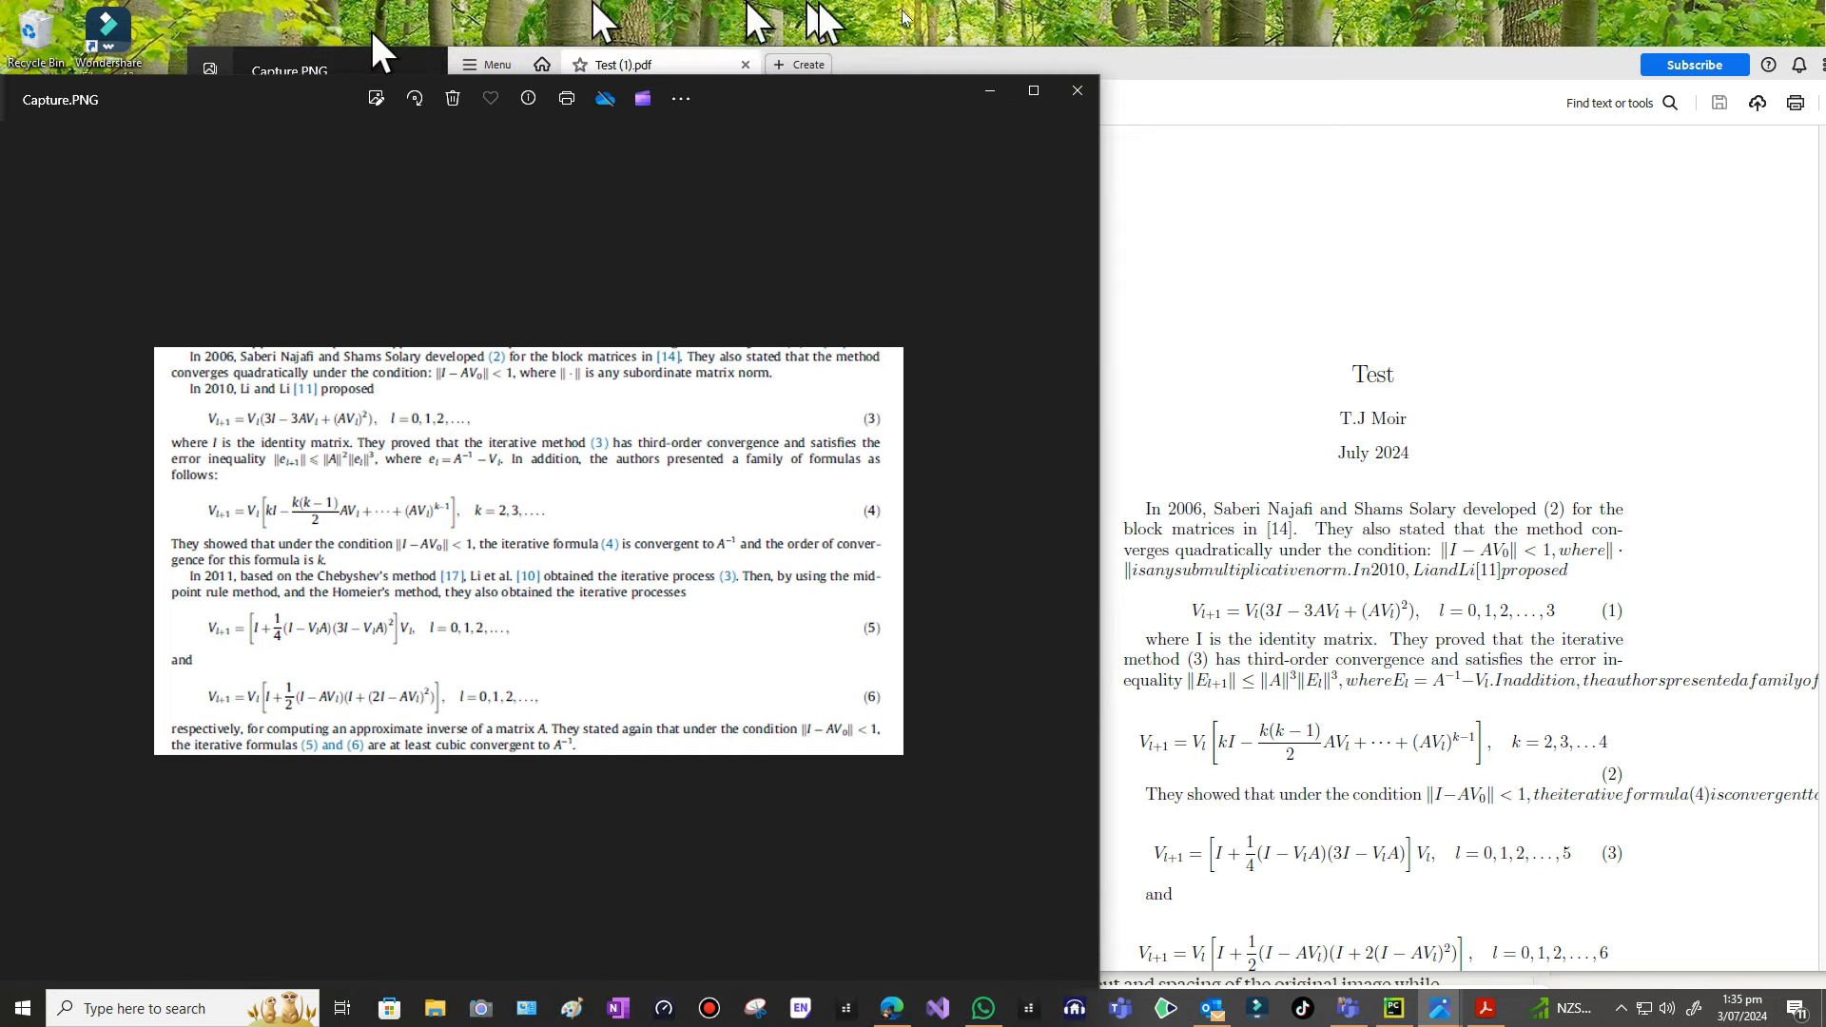
left_click_drag(1285, 73, 1190, 34)
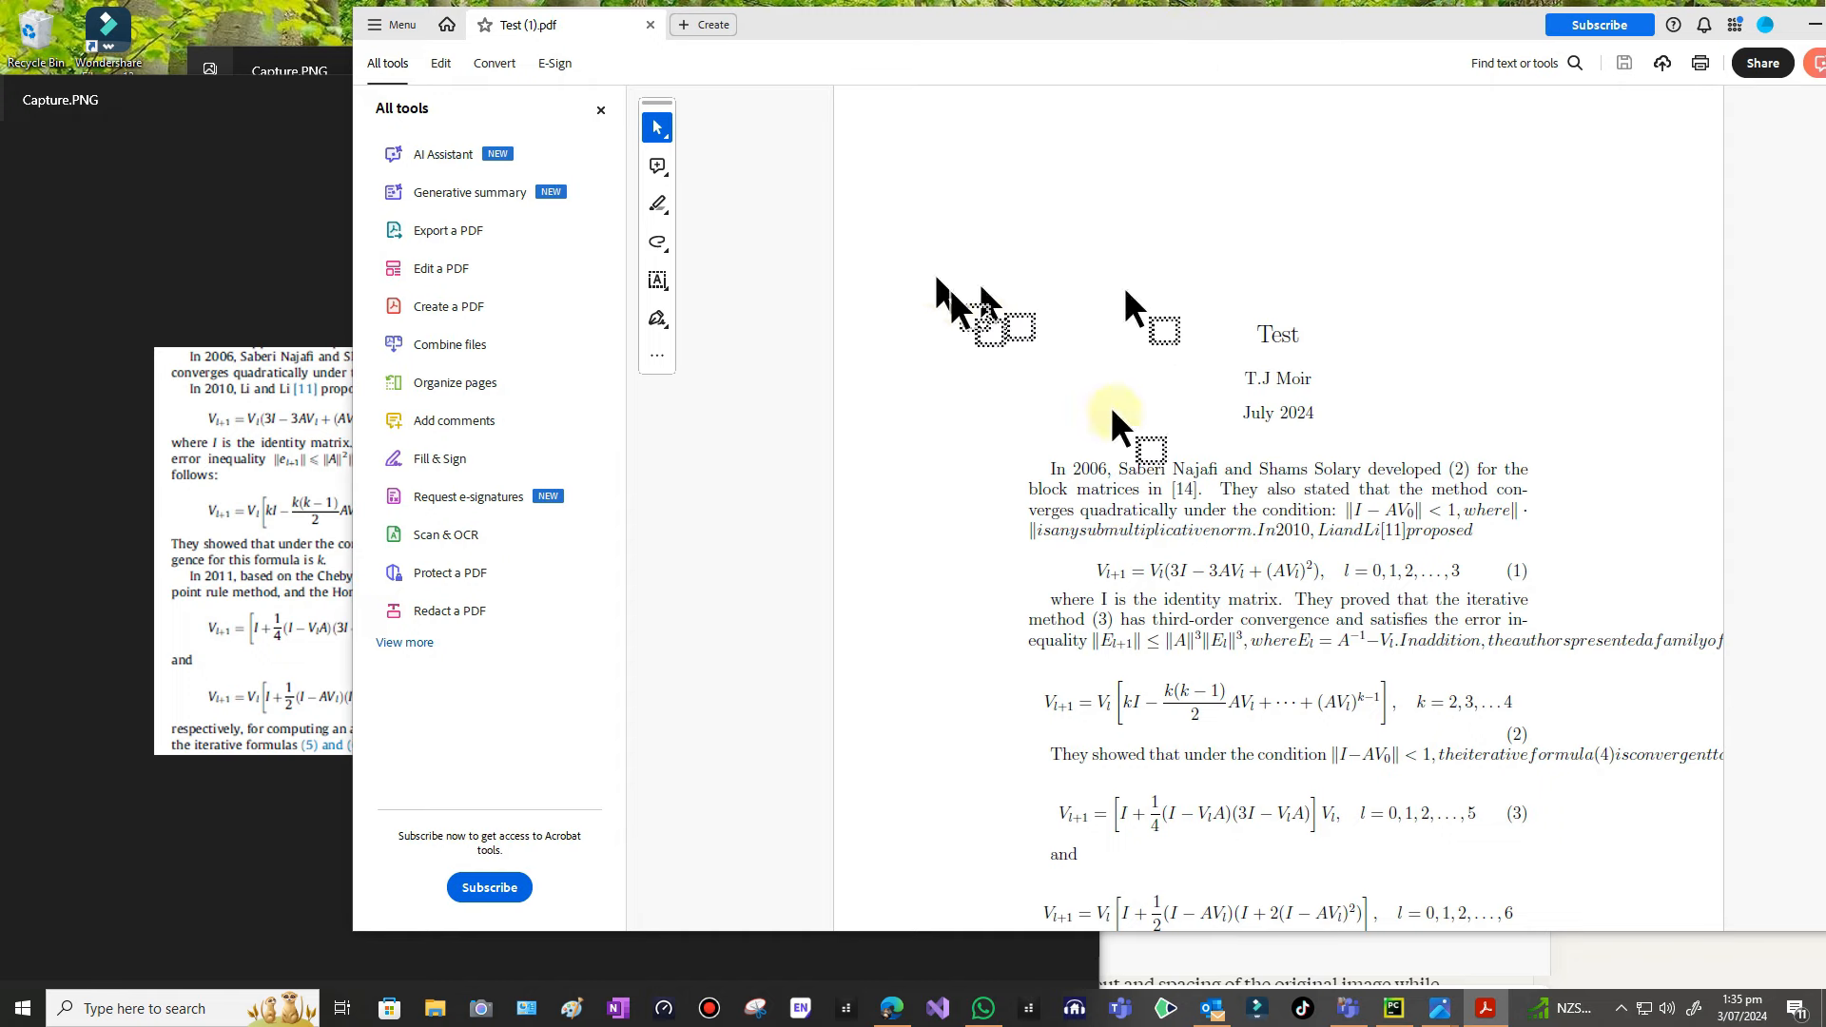
Step: Compare the equations, numbering and error inequality text in Test (1).pdf with the original in Capture.PNG
left_click(224, 273)
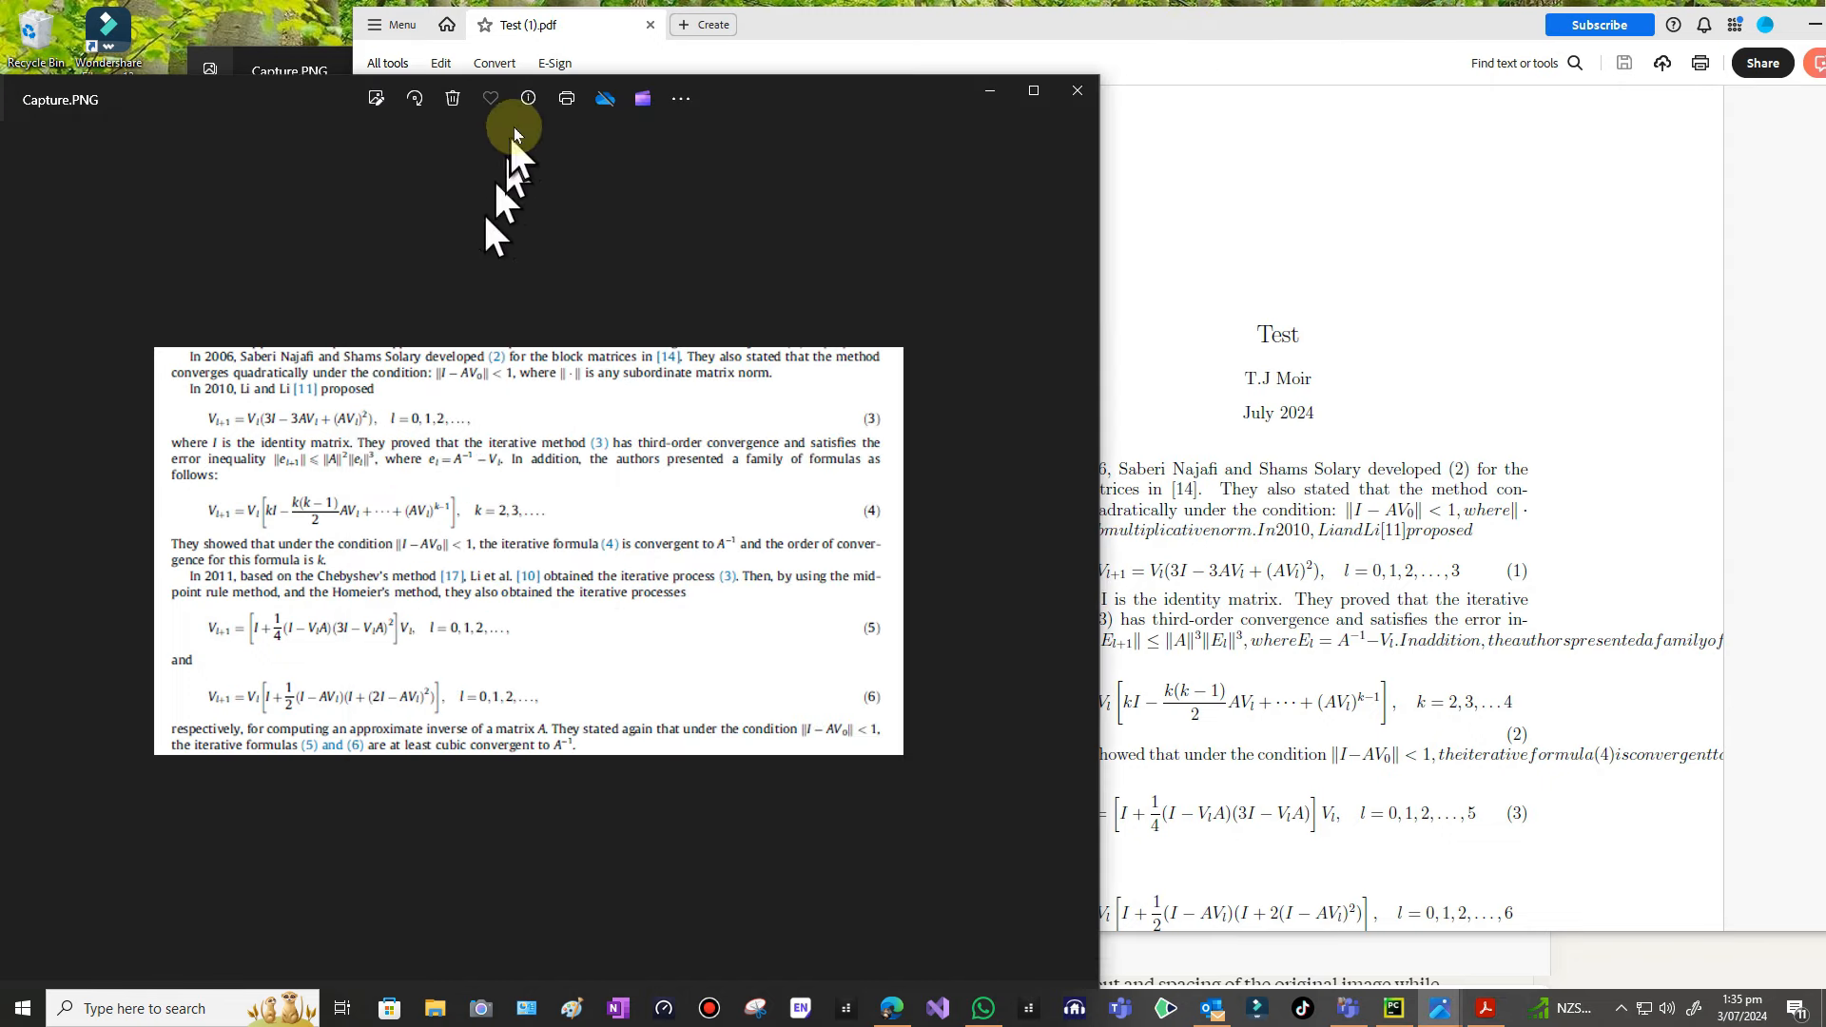
left_click_drag(738, 108, 635, 143)
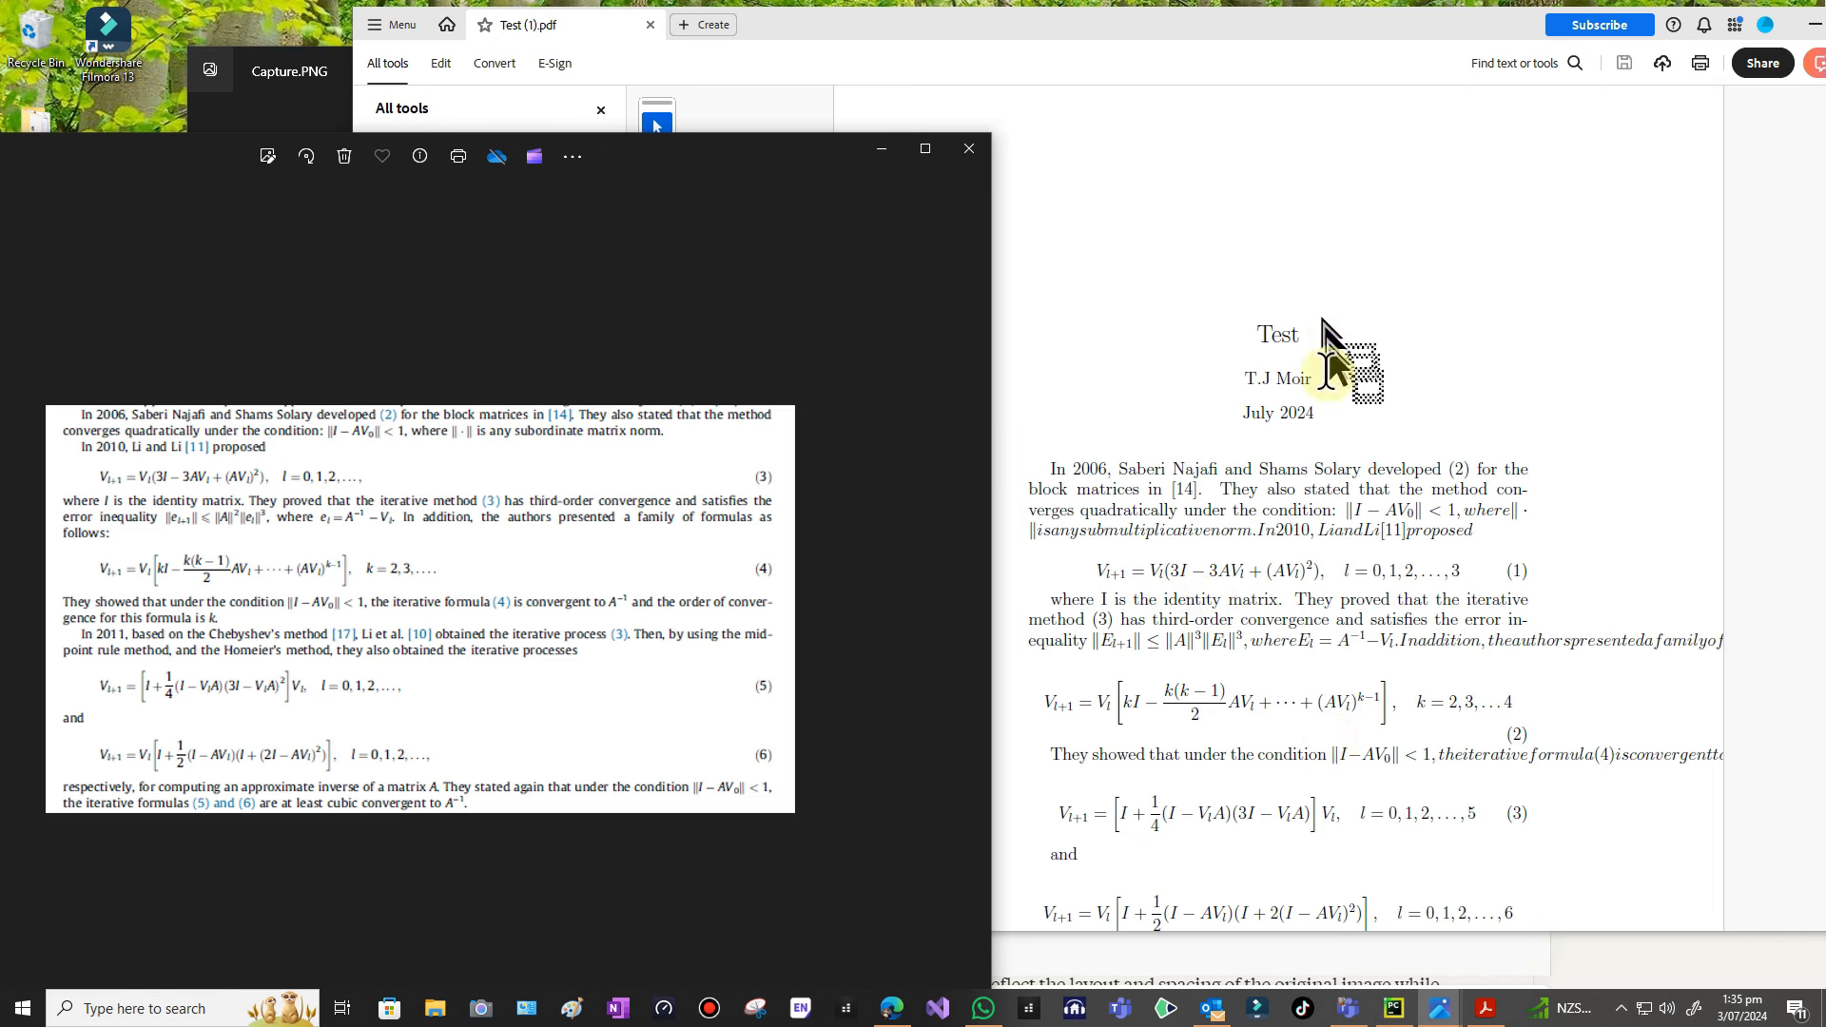
scroll(1322, 380, "down", 3)
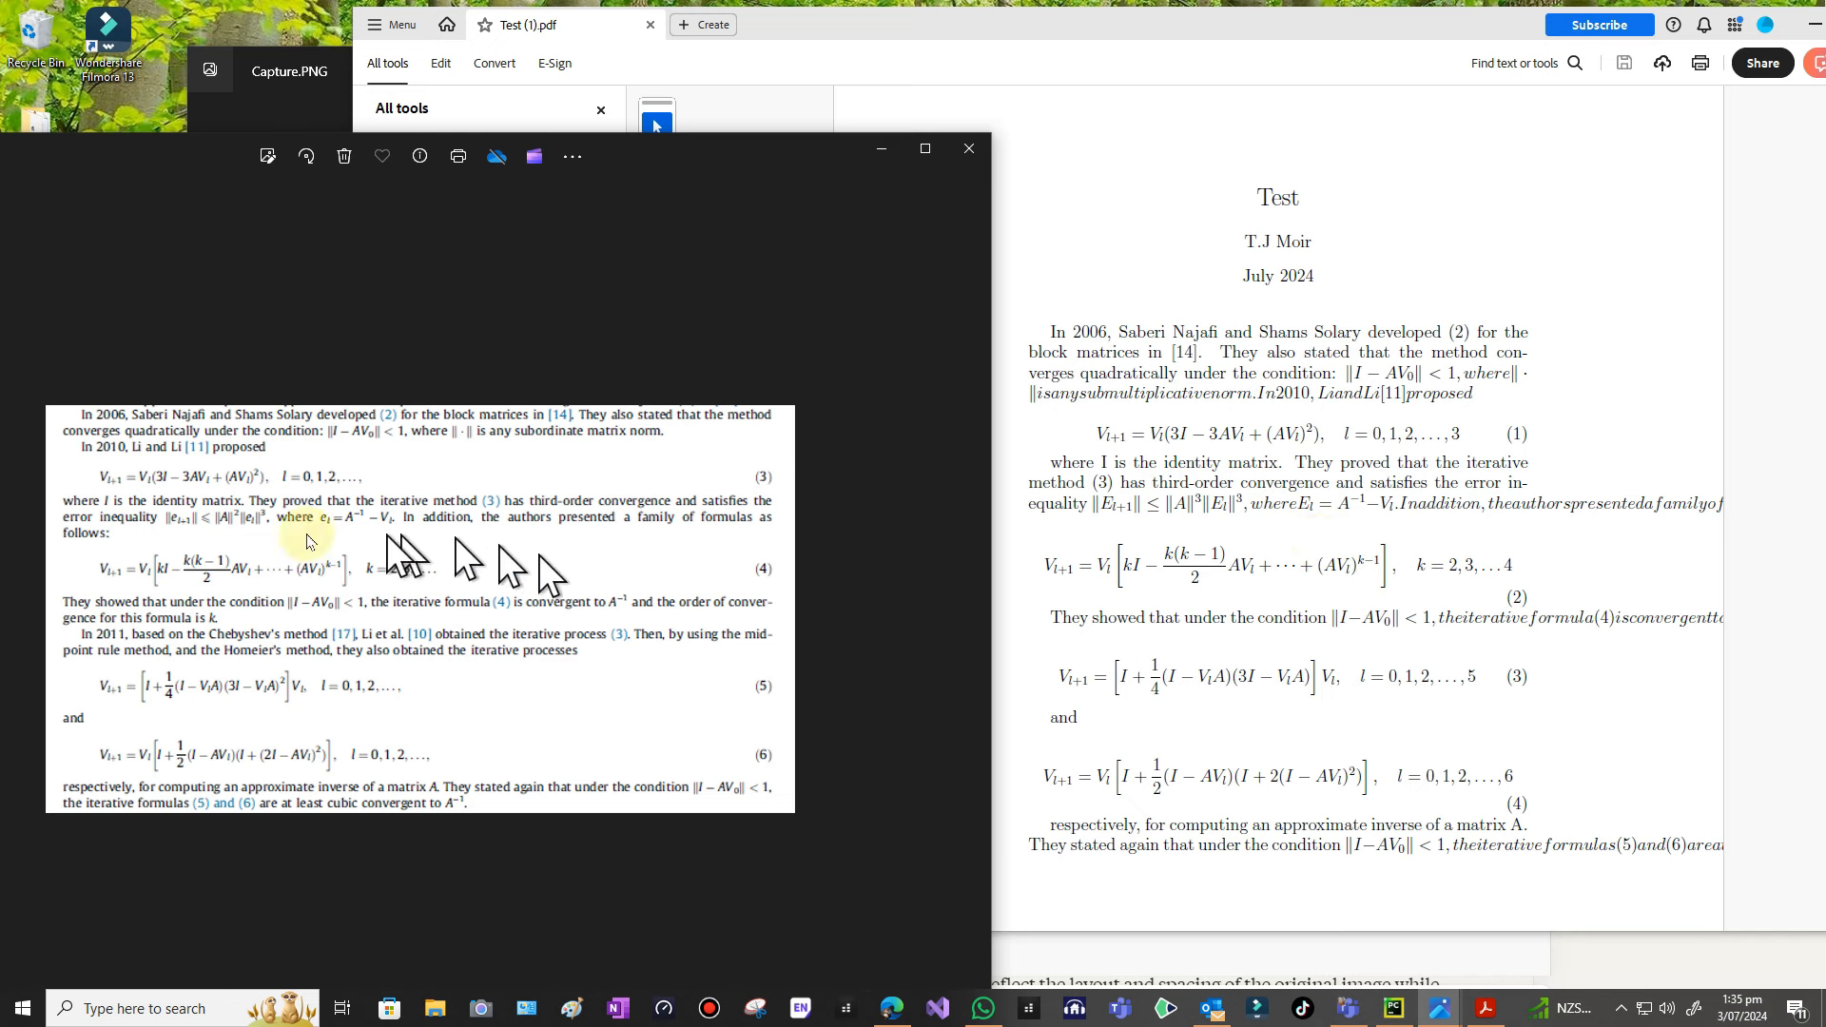
left_click(1105, 504)
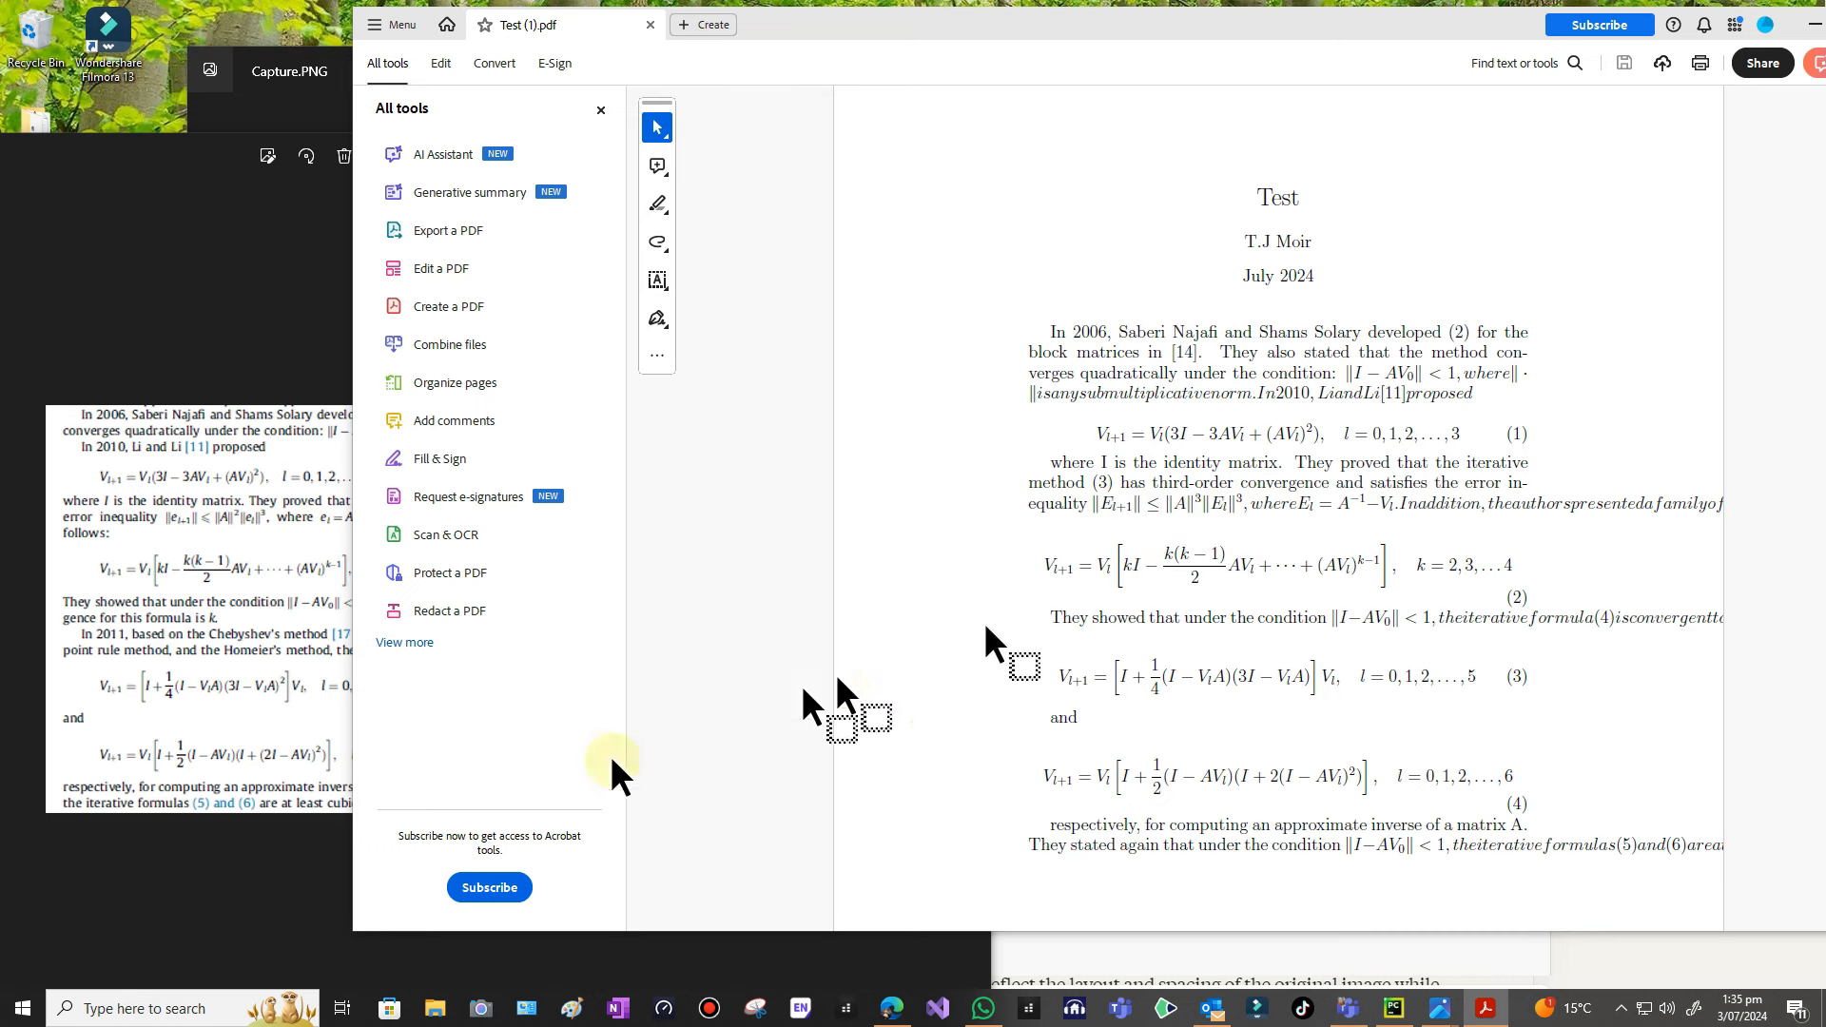
left_click(305, 835)
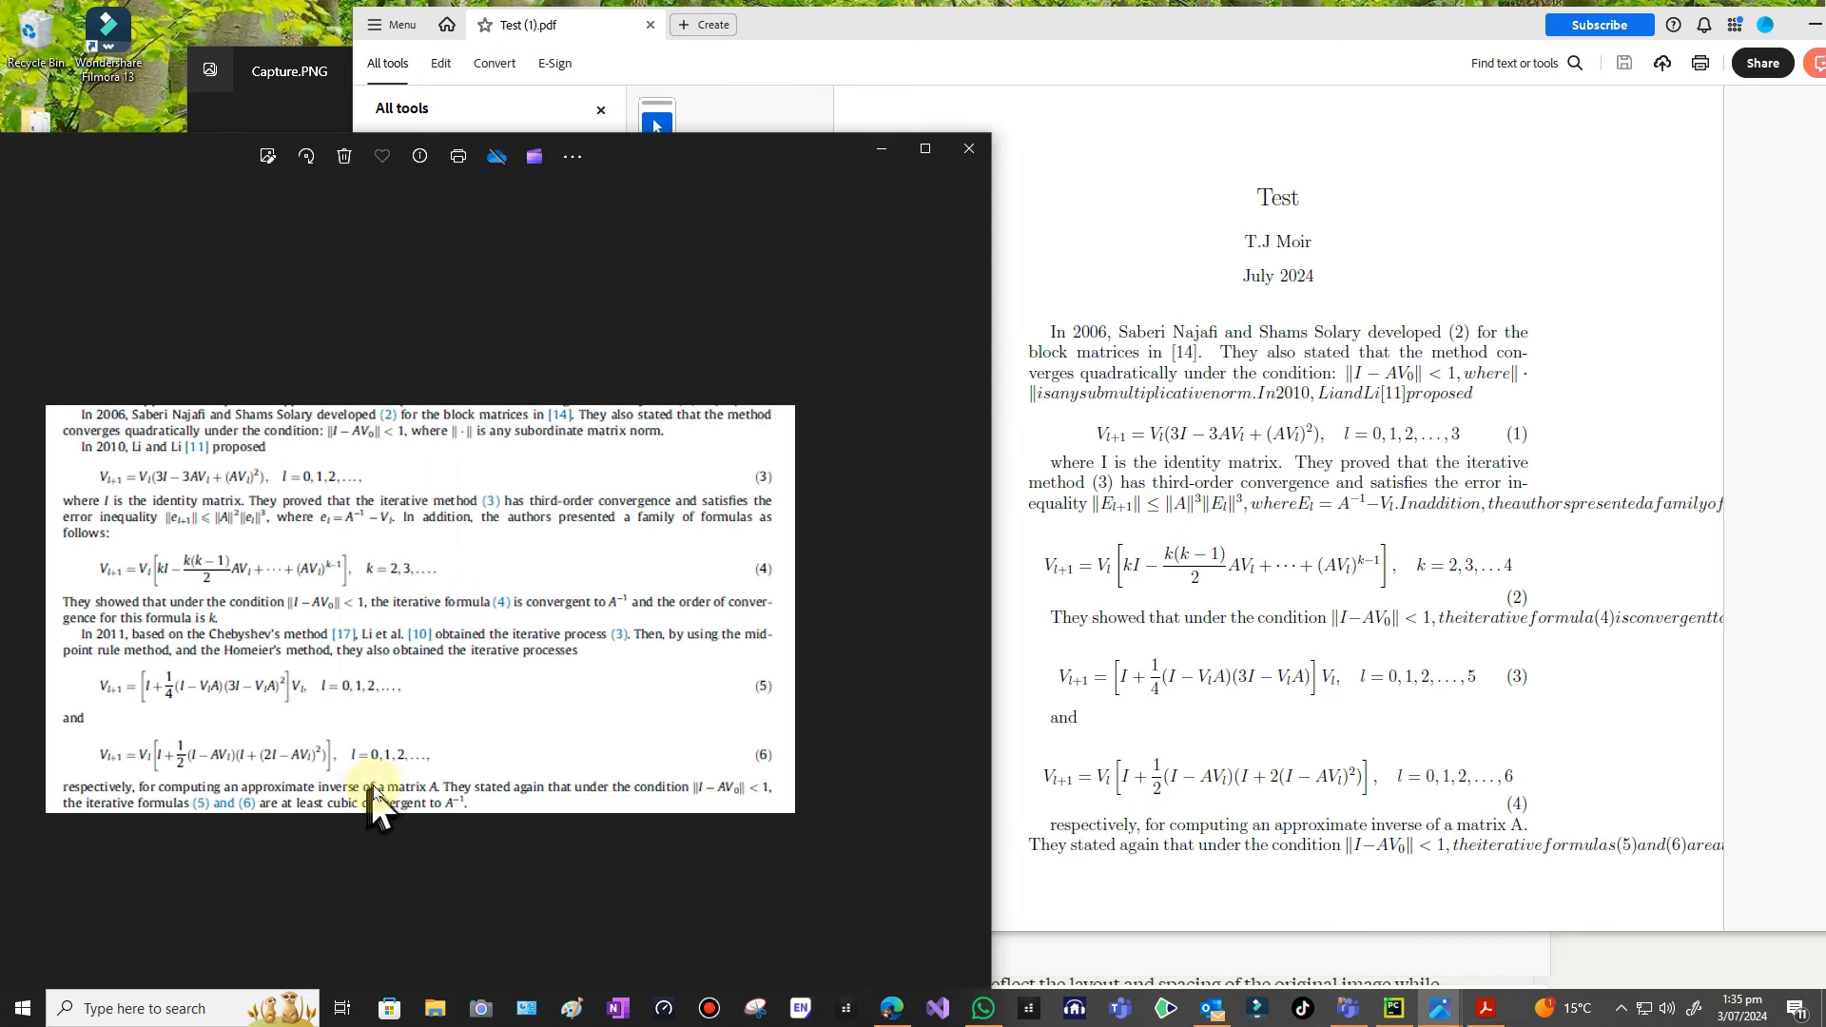
left_click(1308, 504)
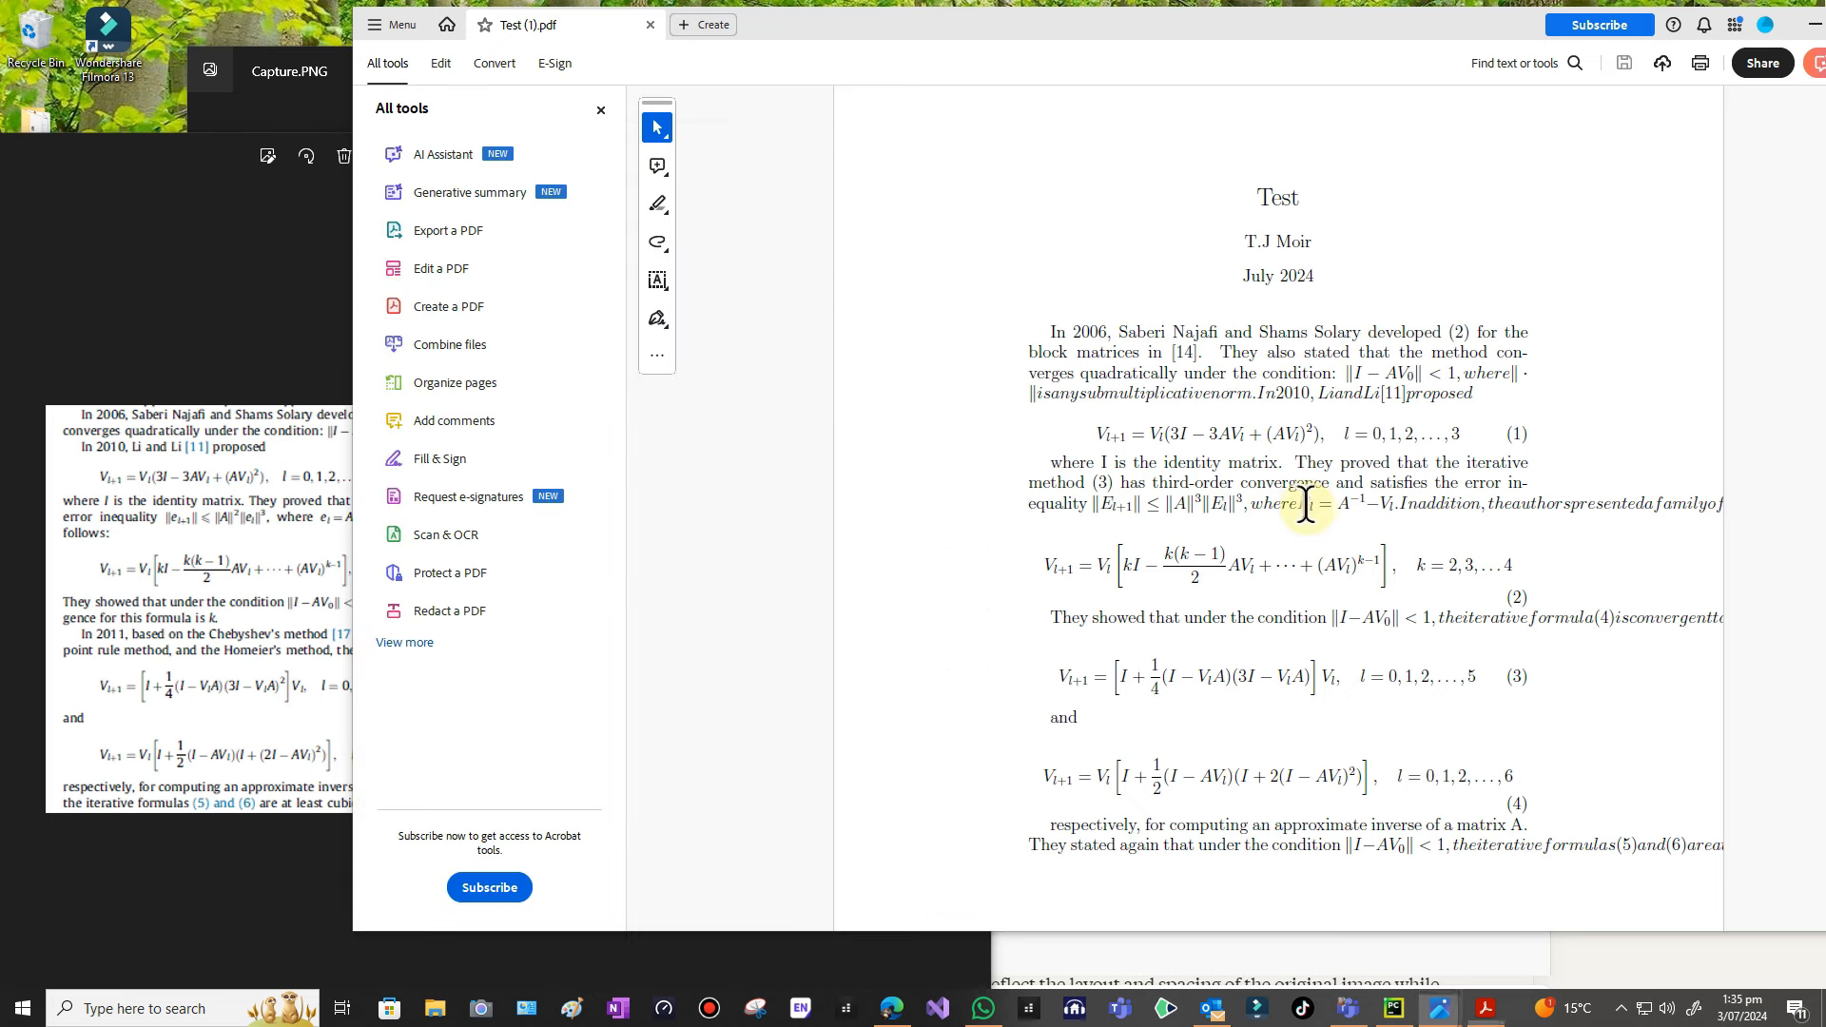
left_click_drag(1307, 505, 1313, 505)
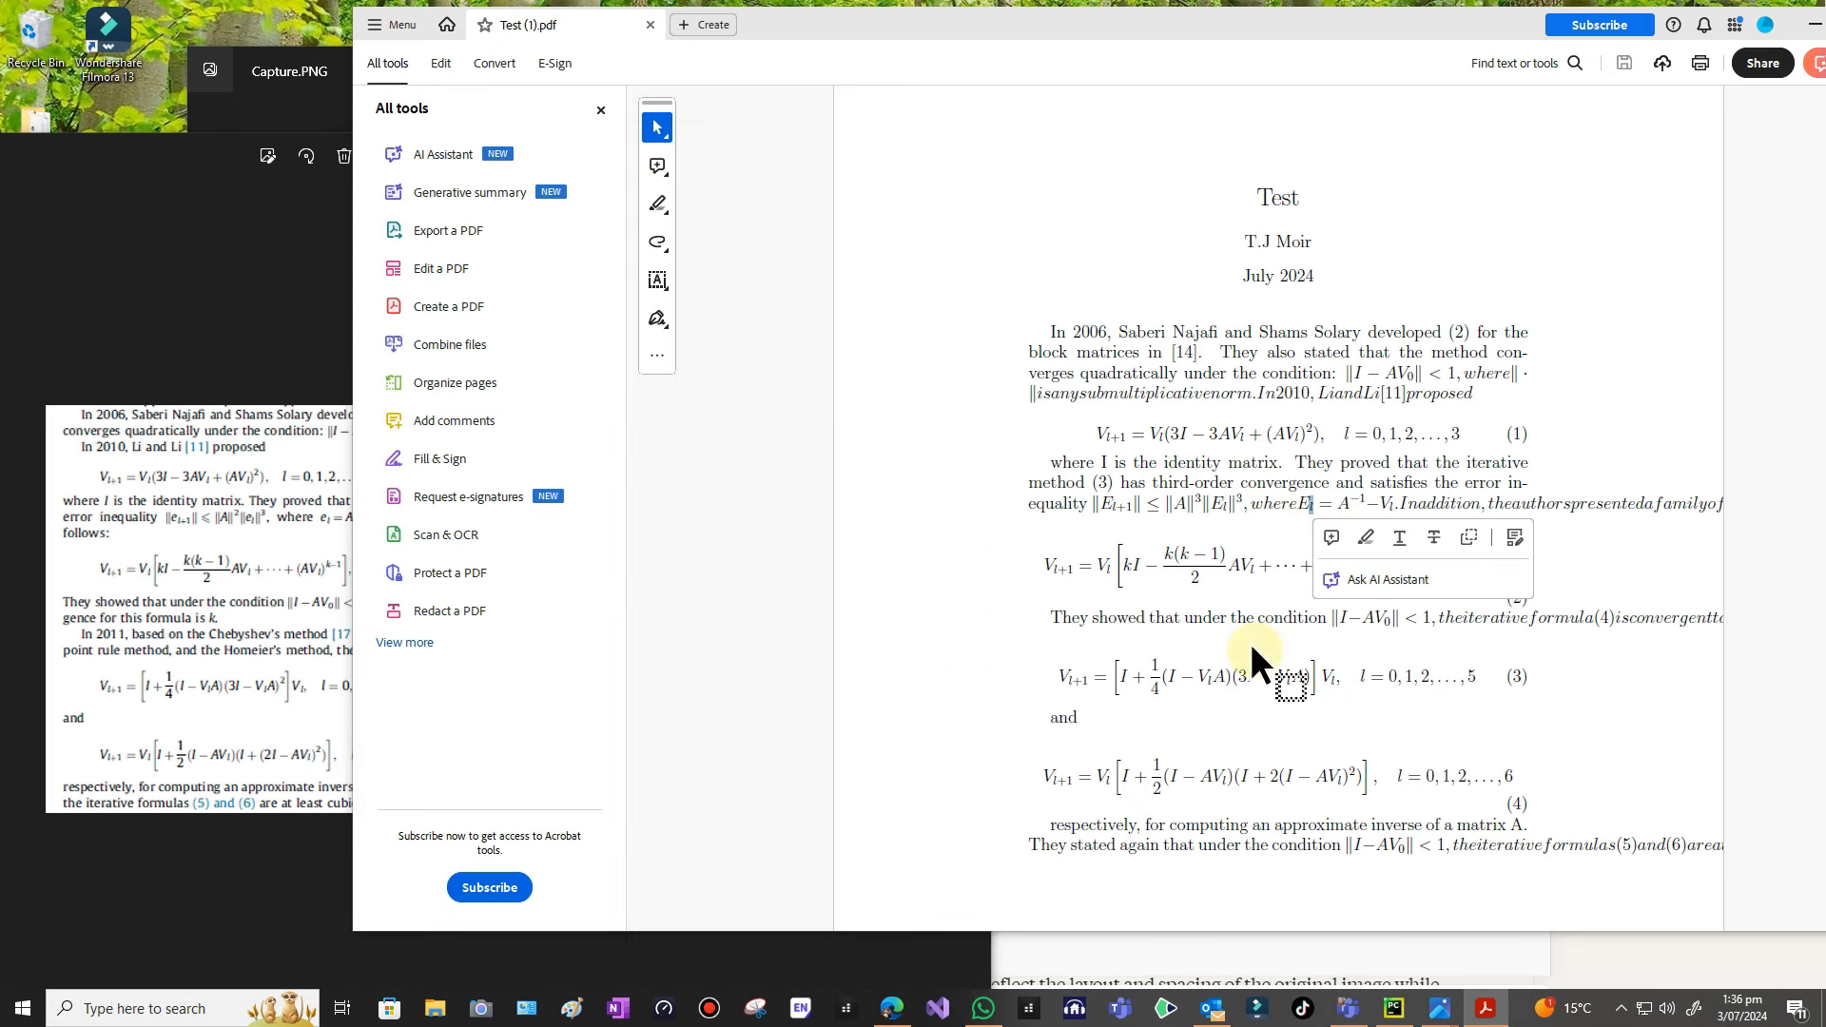
Step: Compare the lower equations and closing paragraph of Test (1).pdf with the original by bringing Capture.PNG forward and shifting it beside the PDF page
left_click(1362, 664)
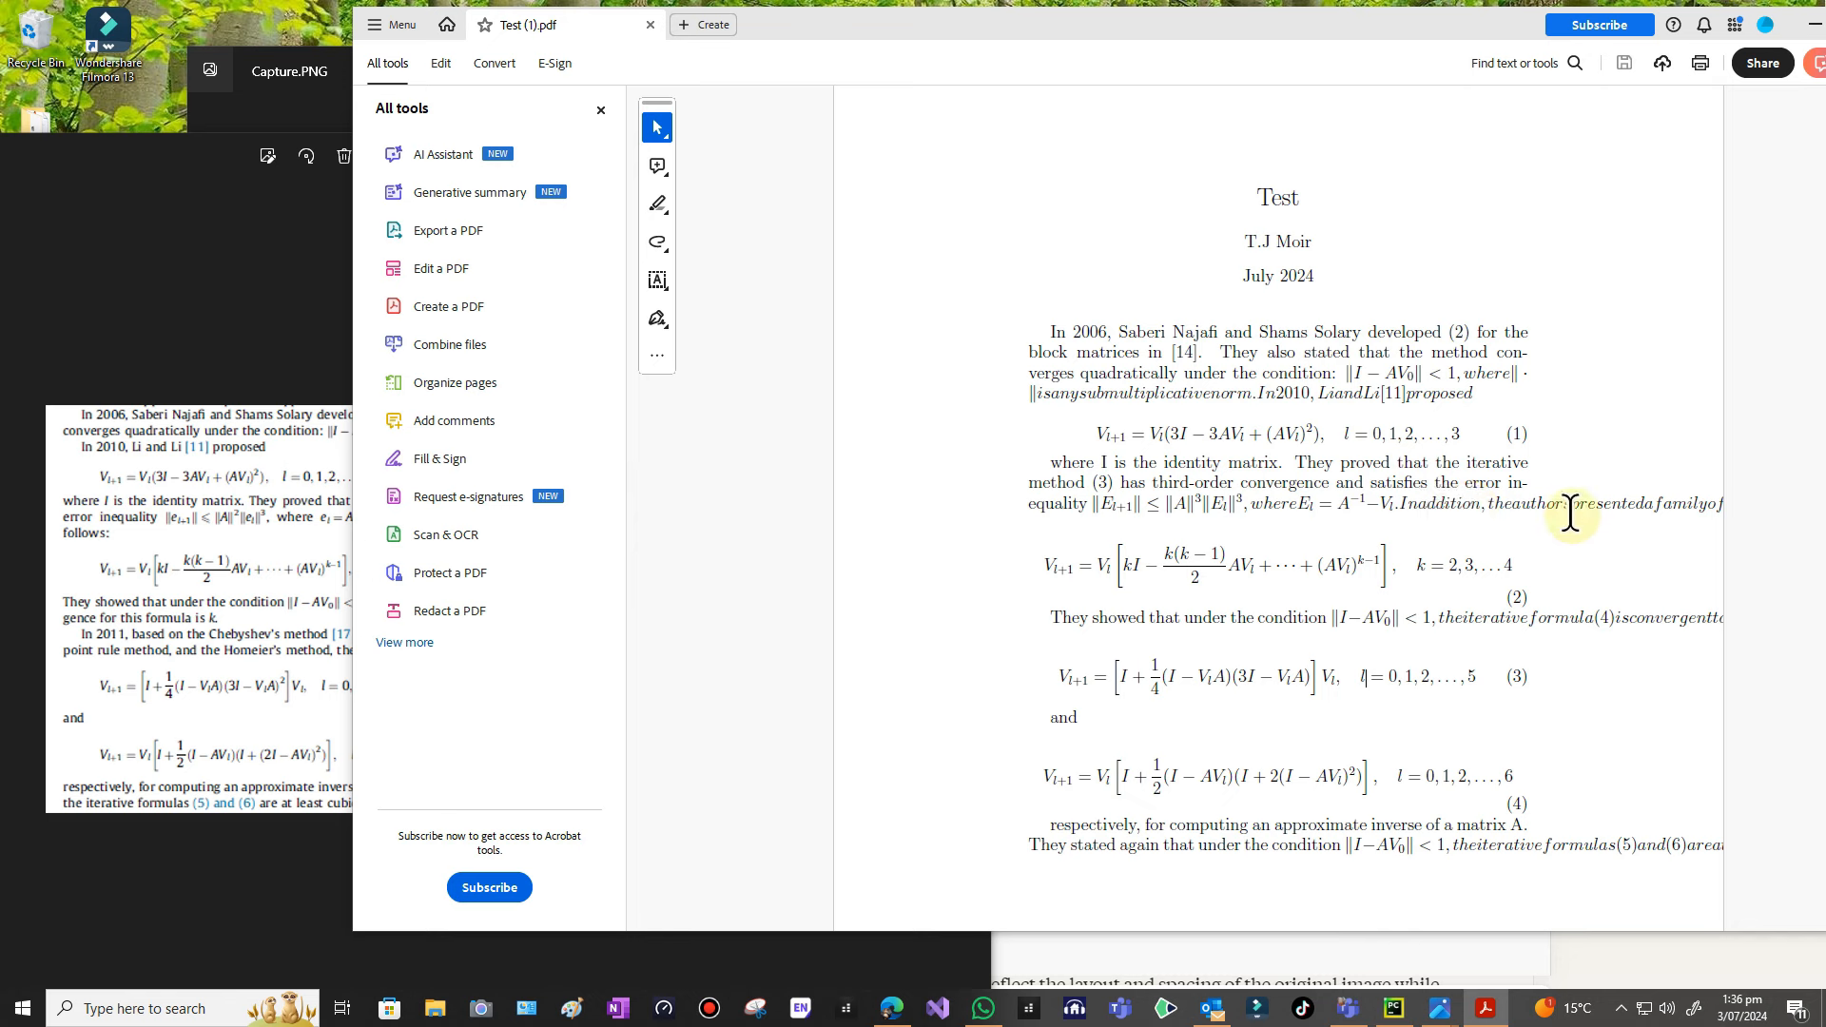
scroll(1503, 687, "down", 1)
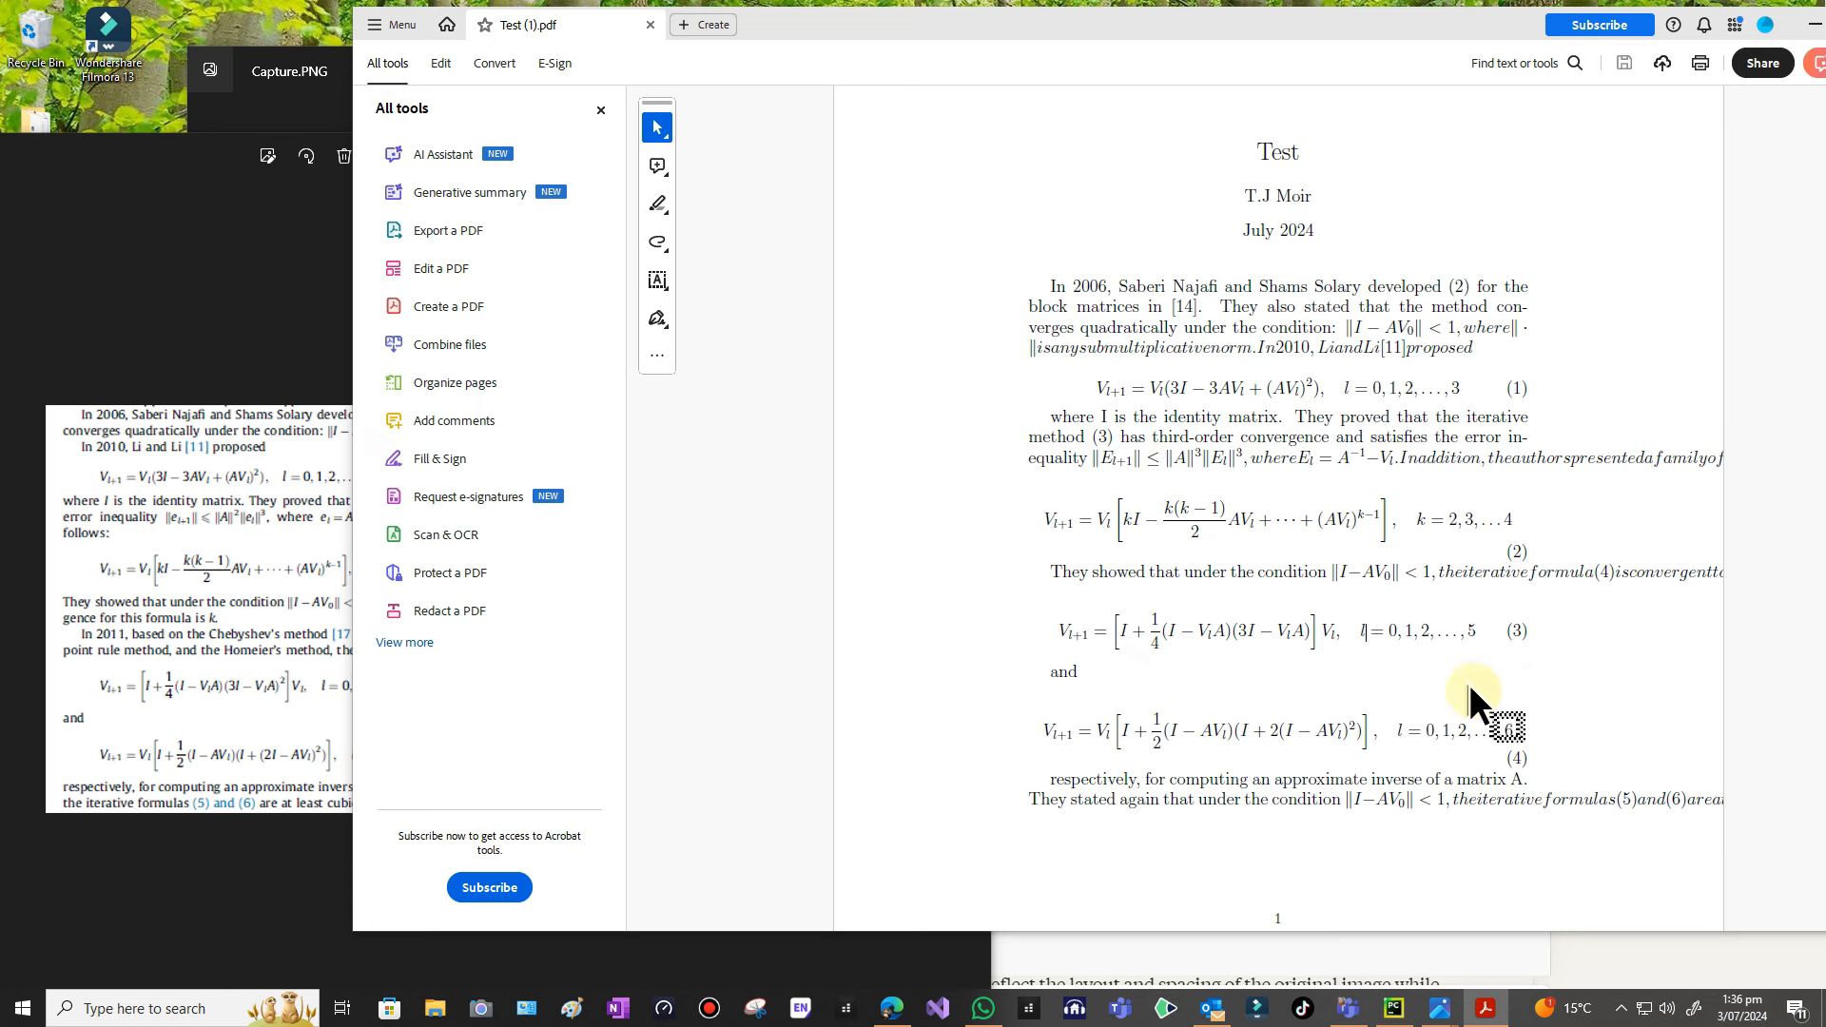
left_click(68, 266)
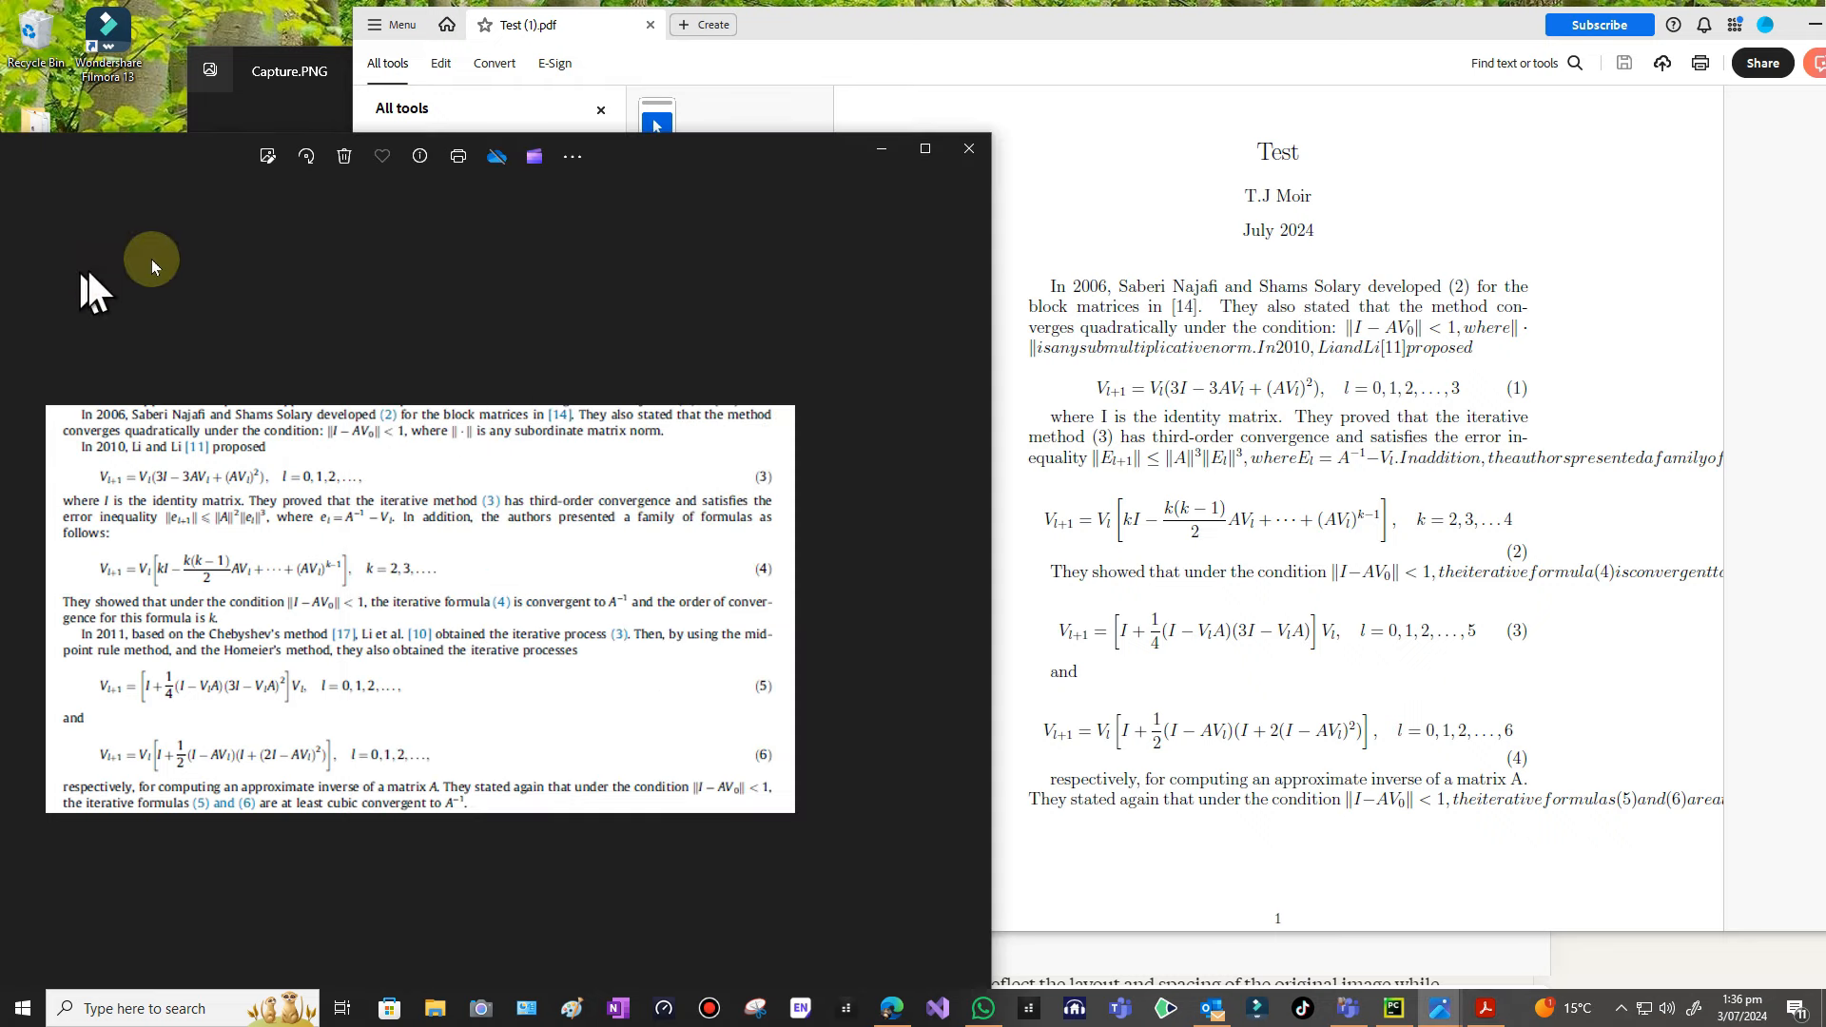
left_click_drag(624, 147, 570, 98)
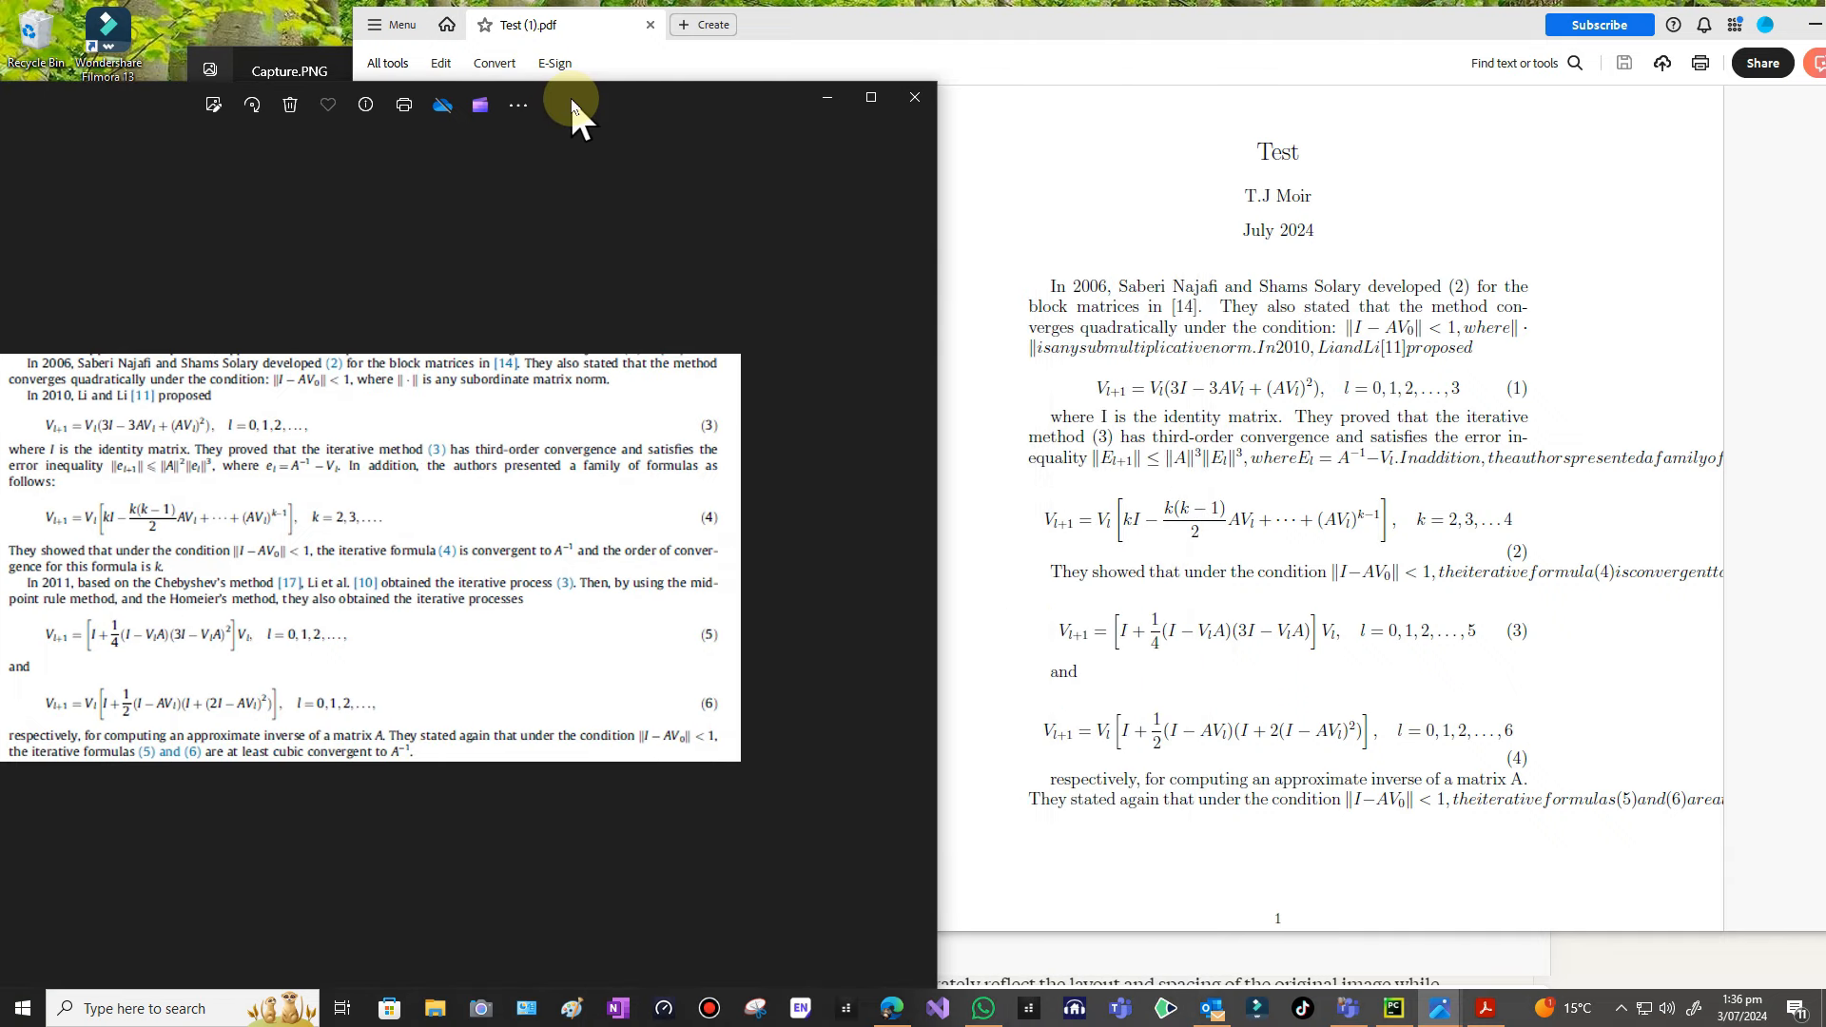
Step: Return to Test (1).pdf, move its window over to show the full page width, and inspect the text lines at the page's right edge
left_click(1013, 210)
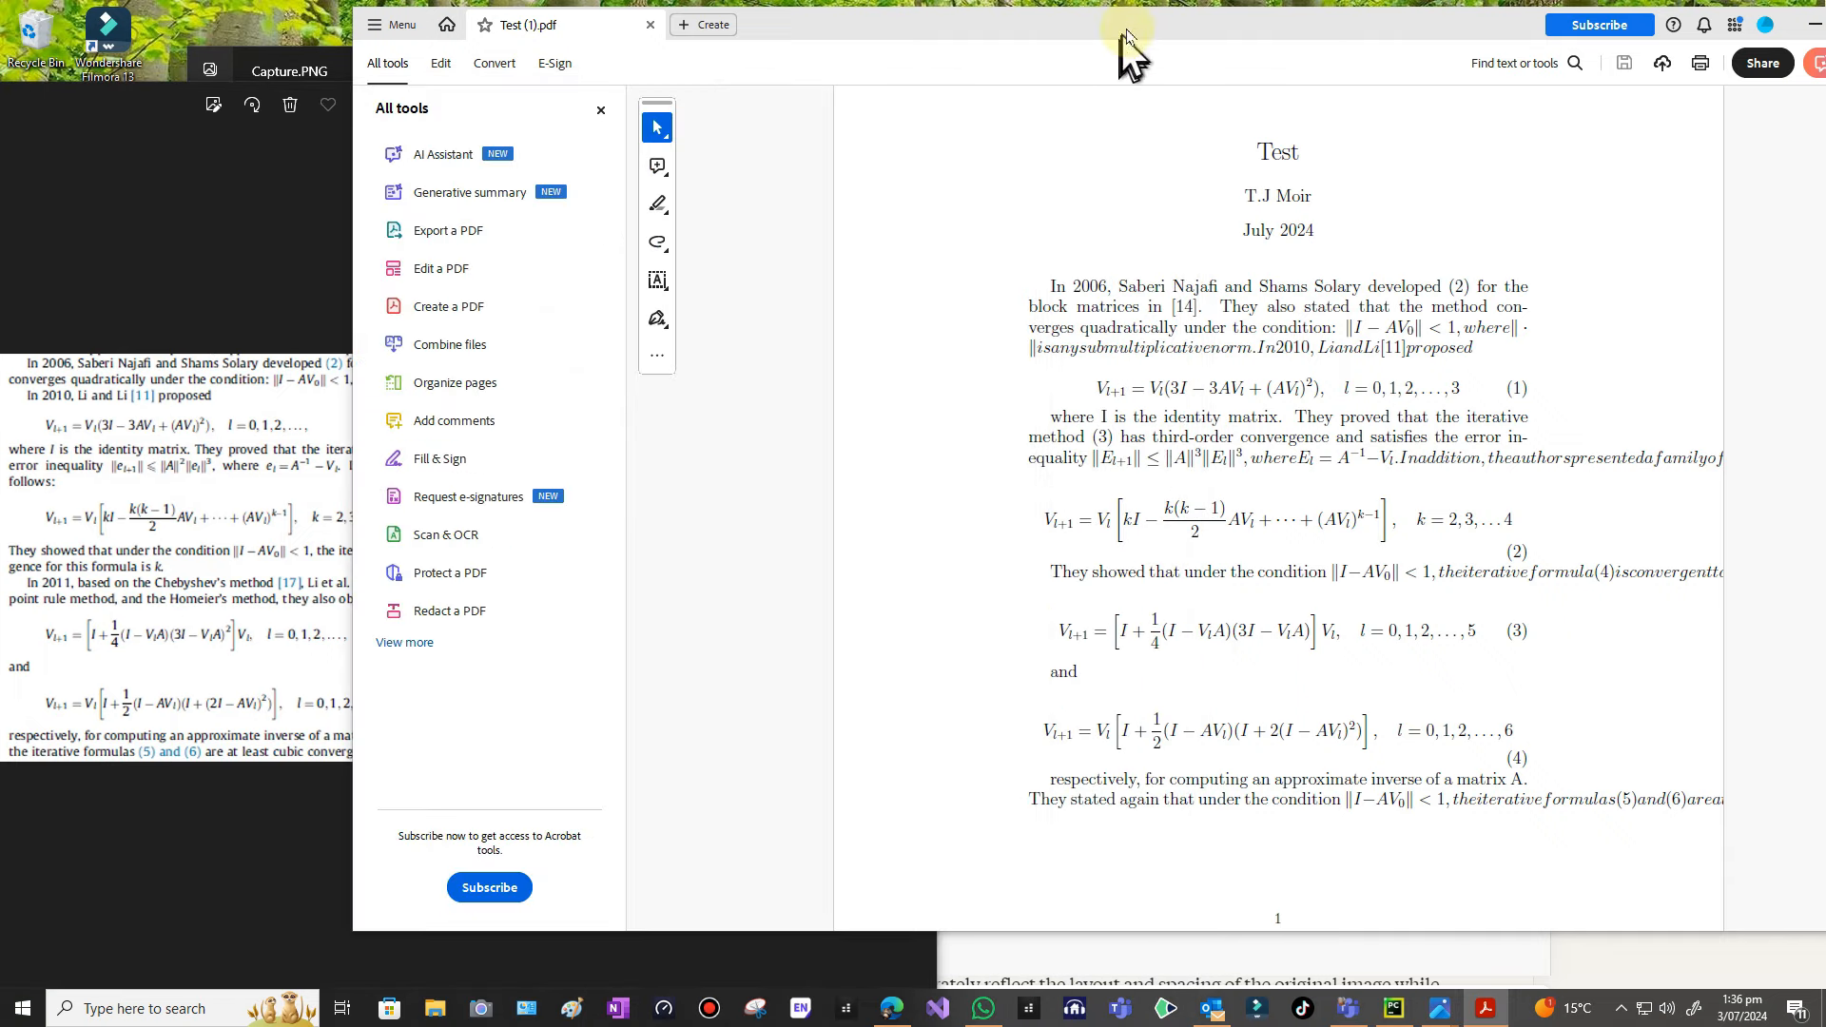
left_click_drag(1122, 38, 860, 67)
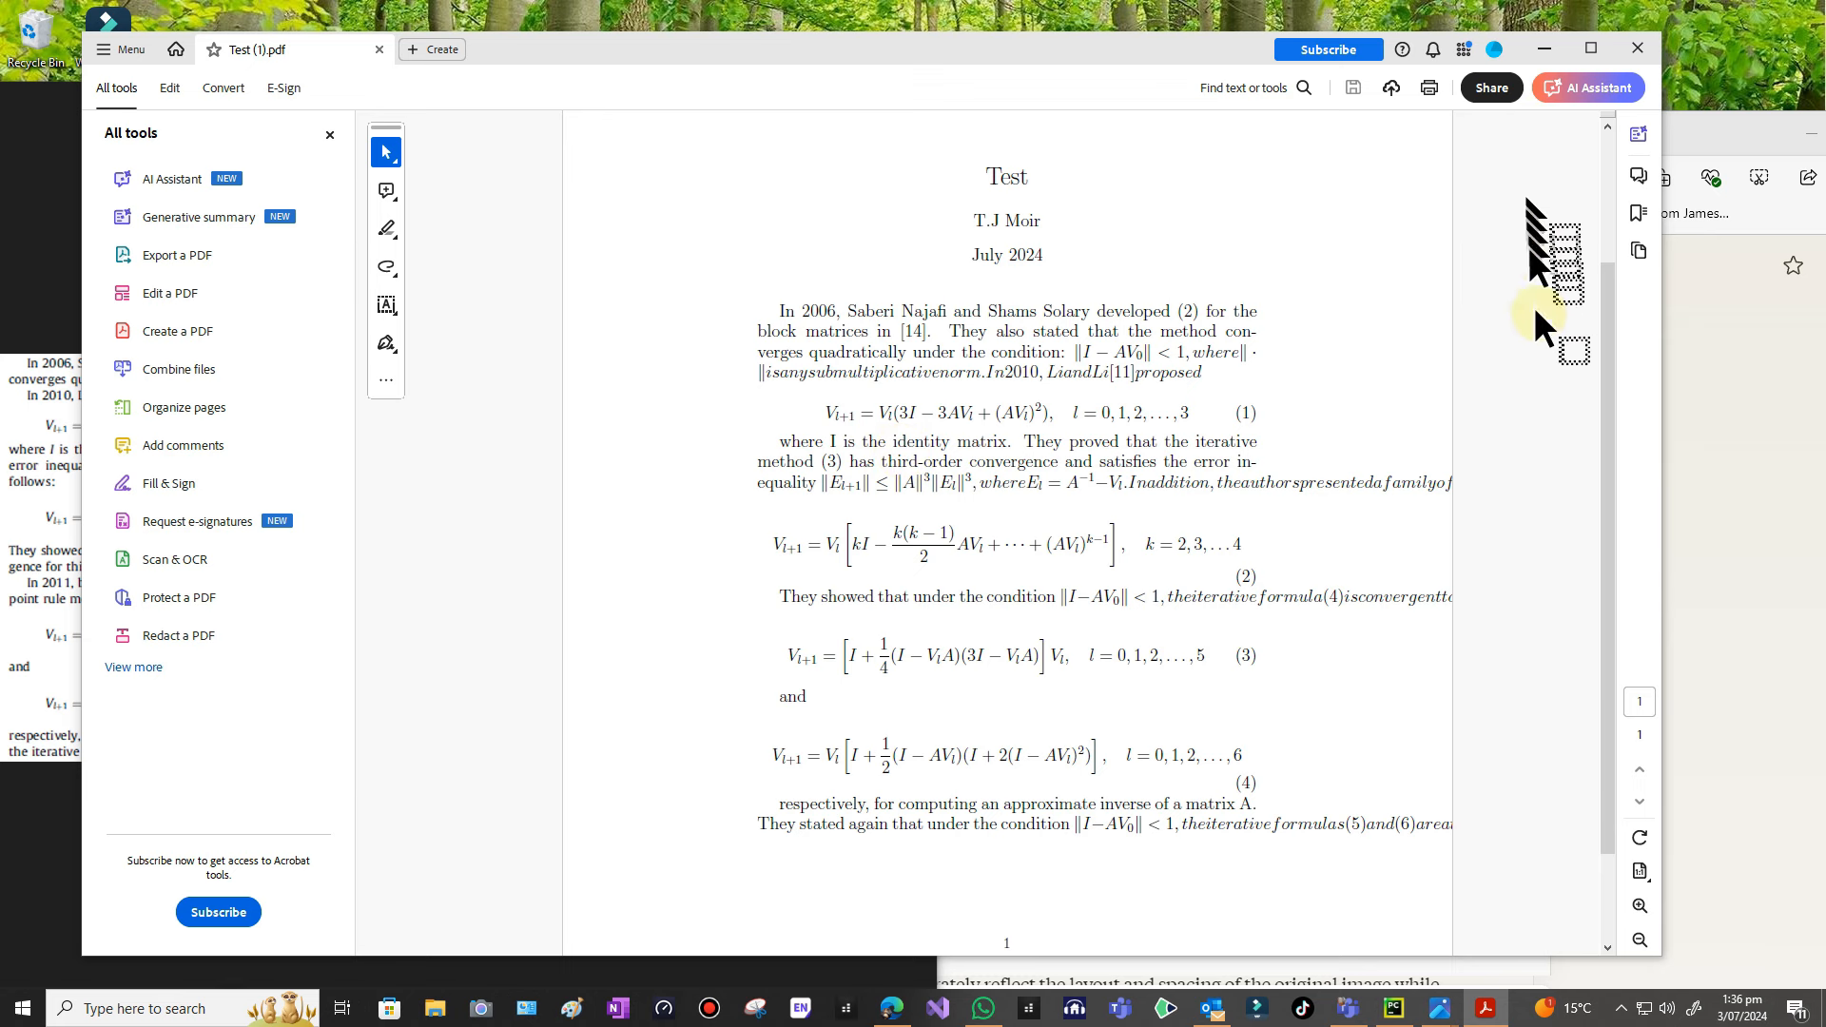
scroll(1464, 473, "up", 1)
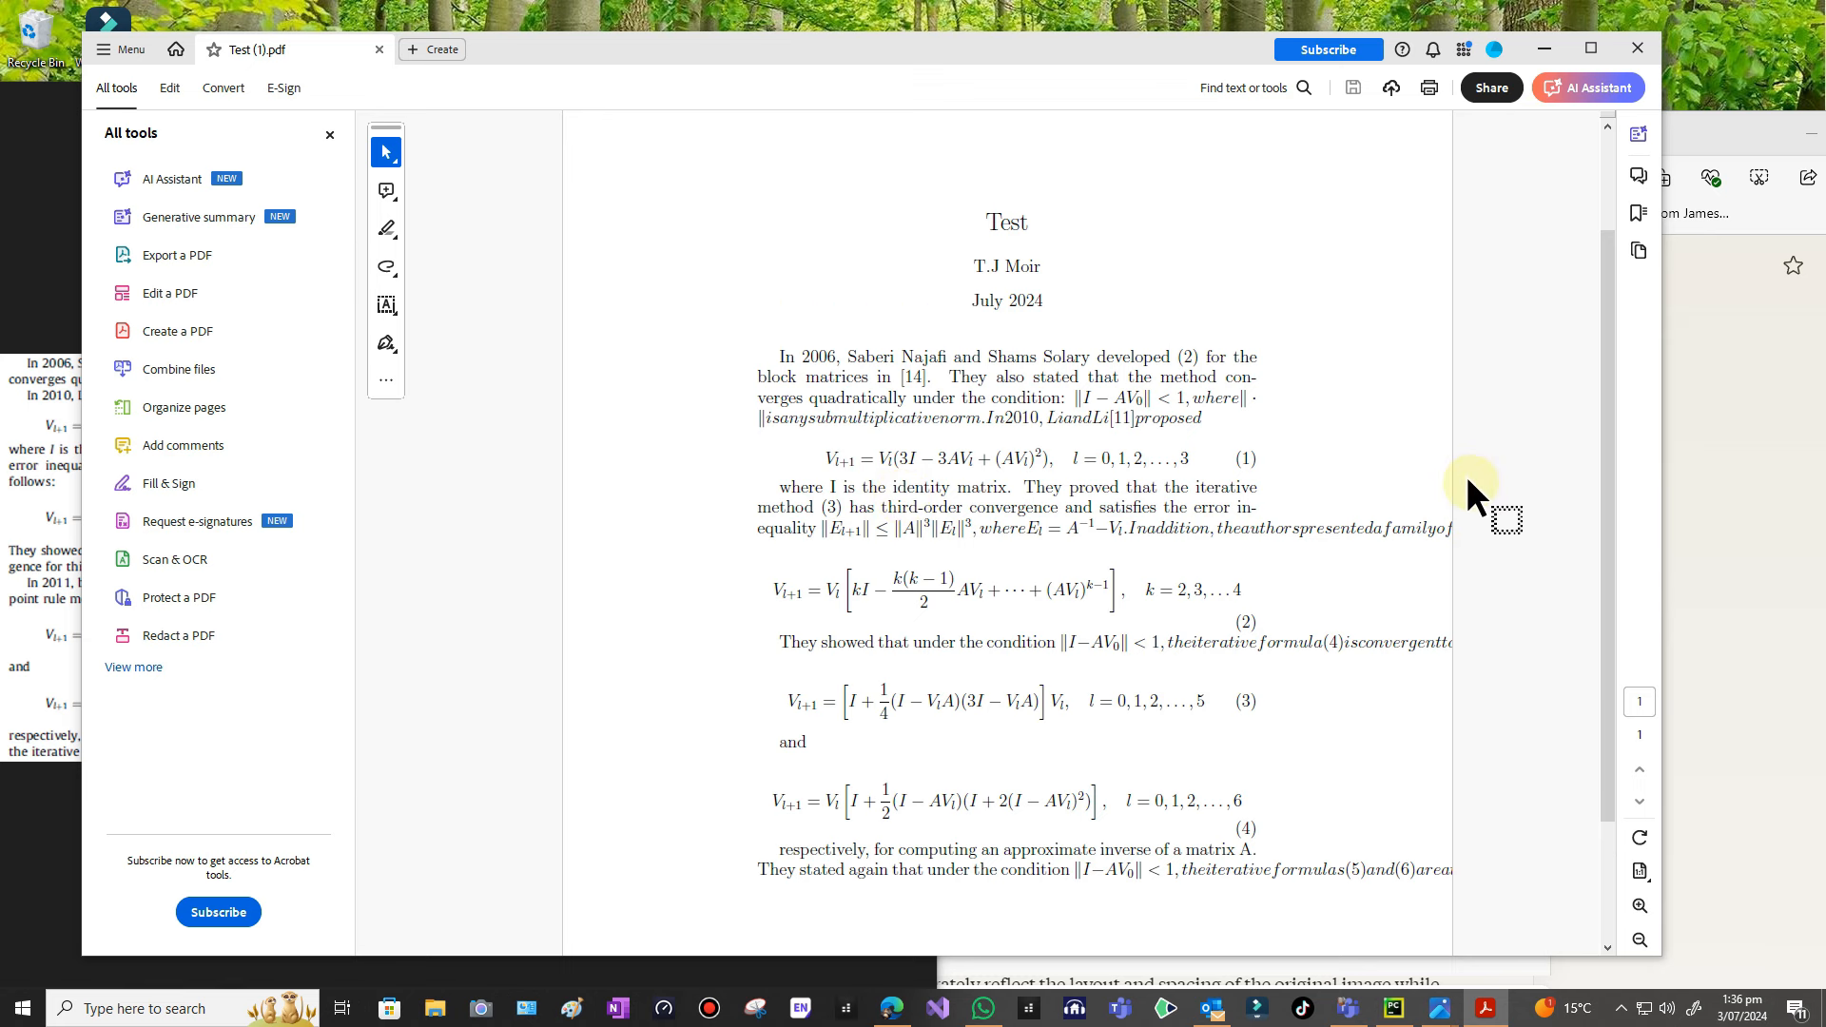